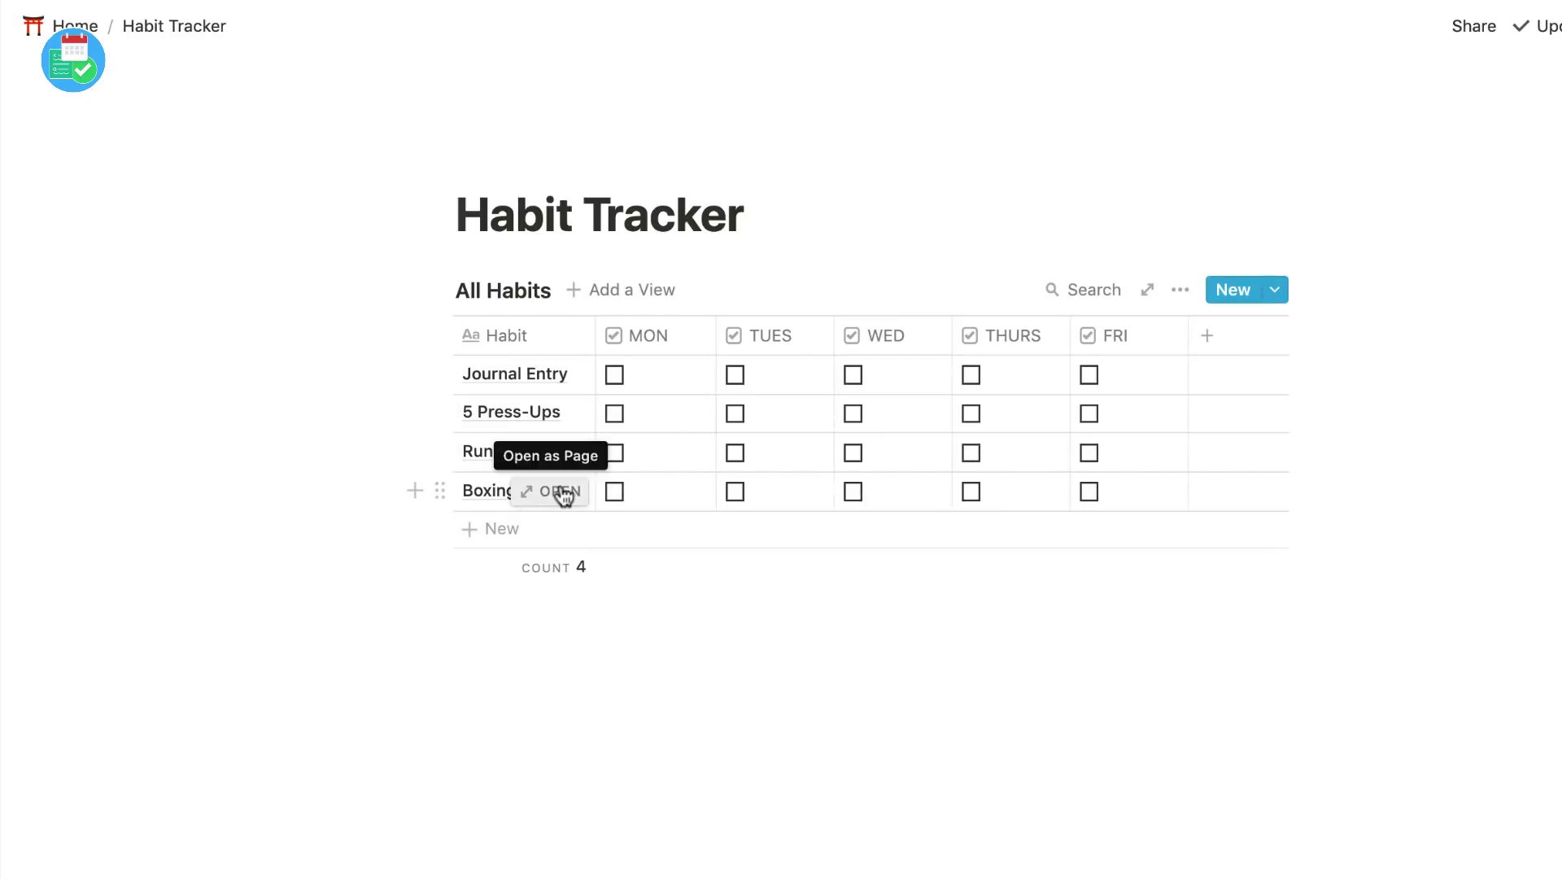
Give the Boxing Session page a boxing-glove emoji icon found by searching 'box'.
click(563, 492)
click(394, 191)
click(390, 297)
text(box)
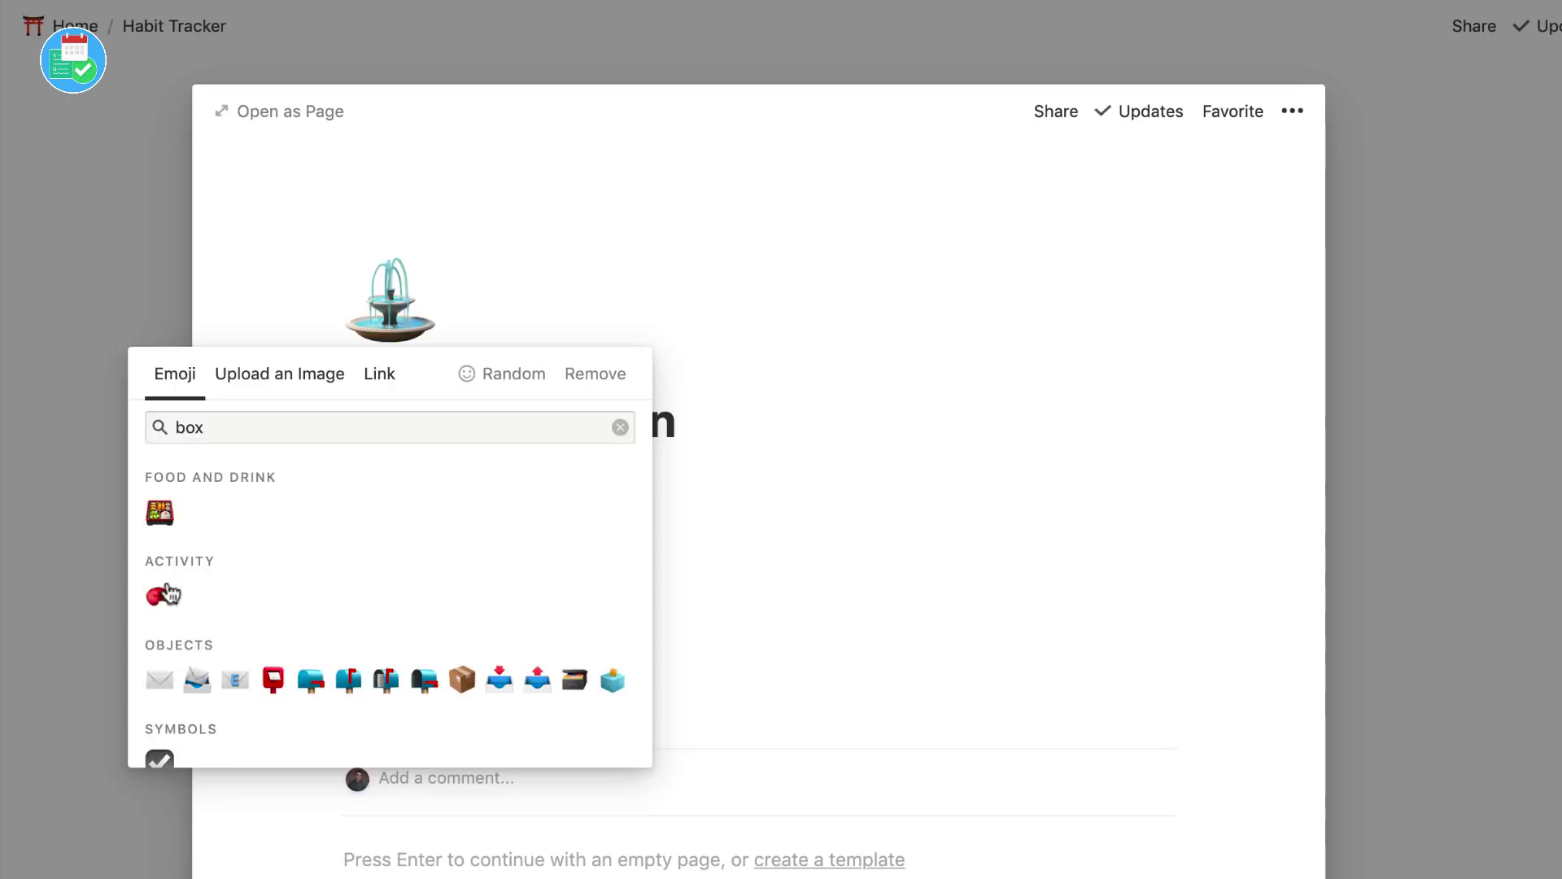
click(167, 595)
click(125, 494)
Give the Run page a runner emoji icon found by searching 'run'.
click(548, 467)
click(385, 197)
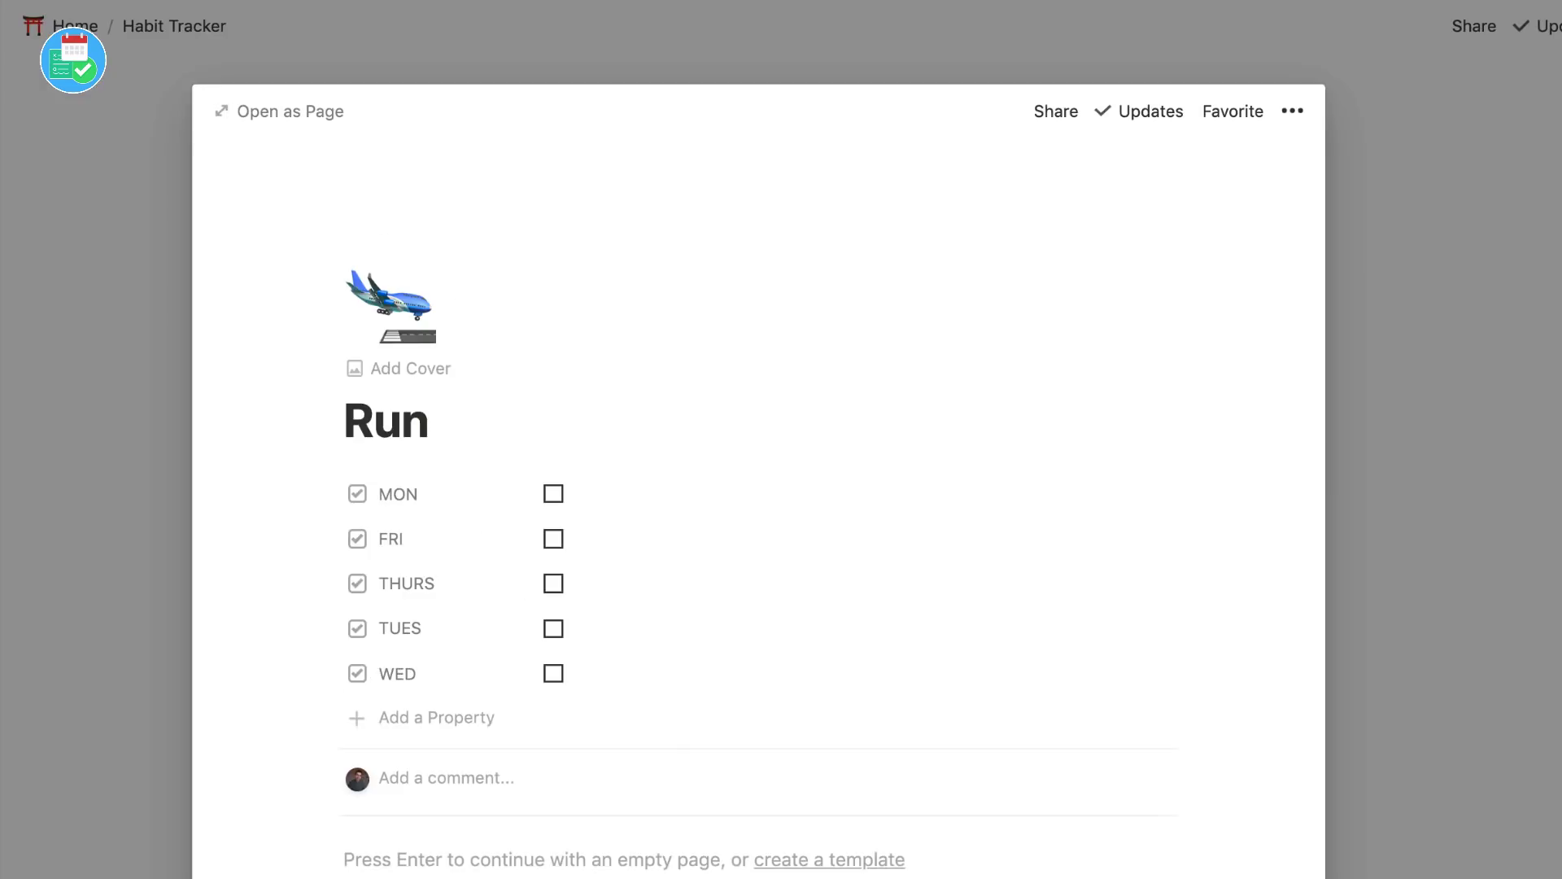
click(389, 305)
text(run)
click(160, 509)
click(115, 436)
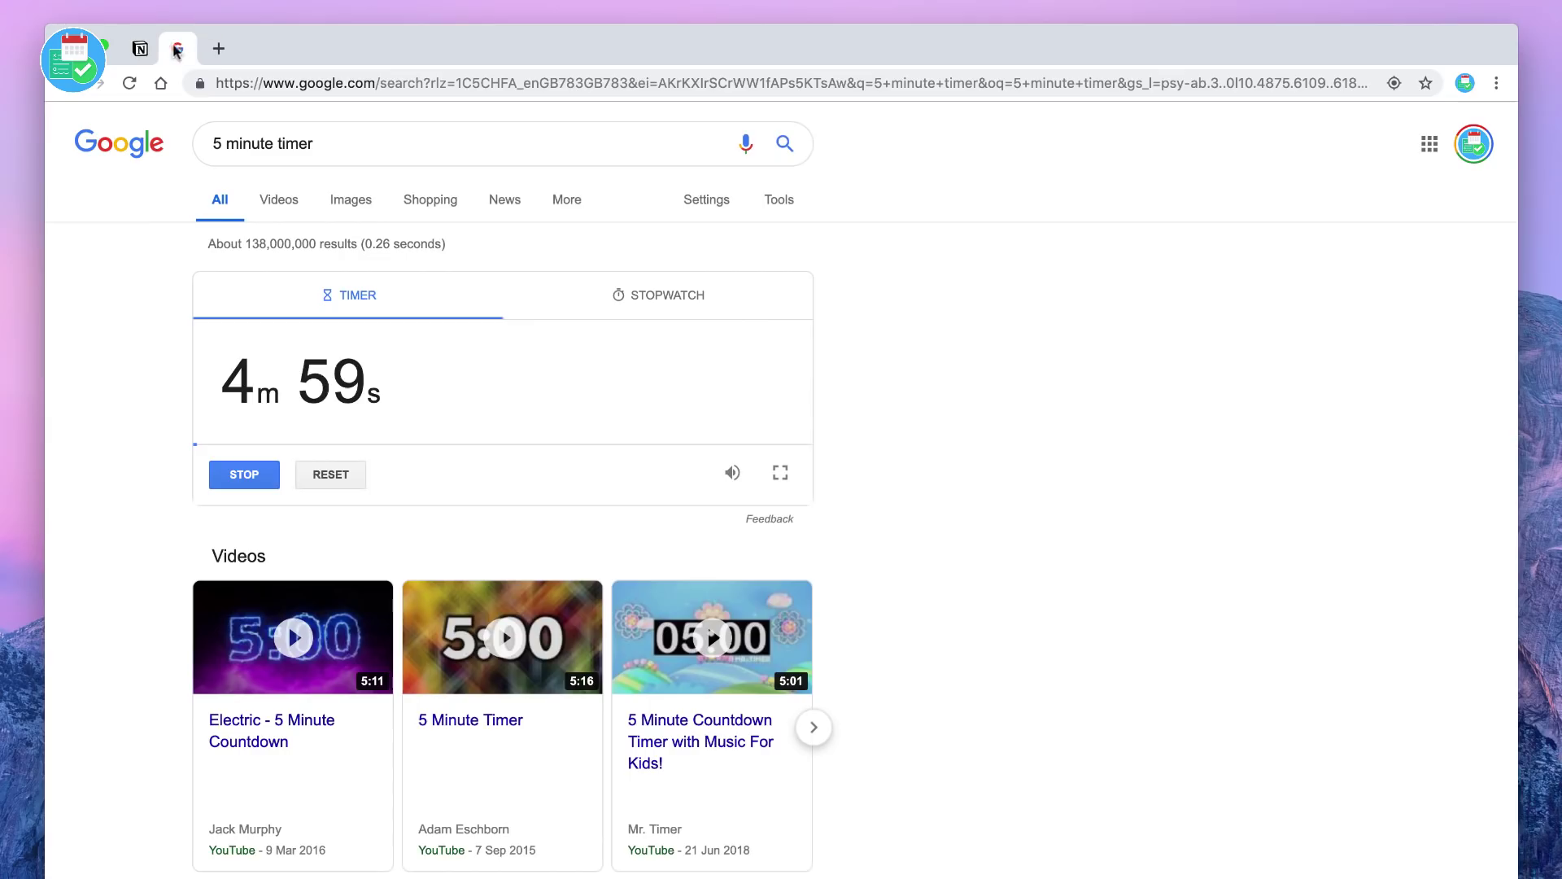
Switch back to the Notion Habit Tracker tab while the 5 minute timer runs.
click(149, 50)
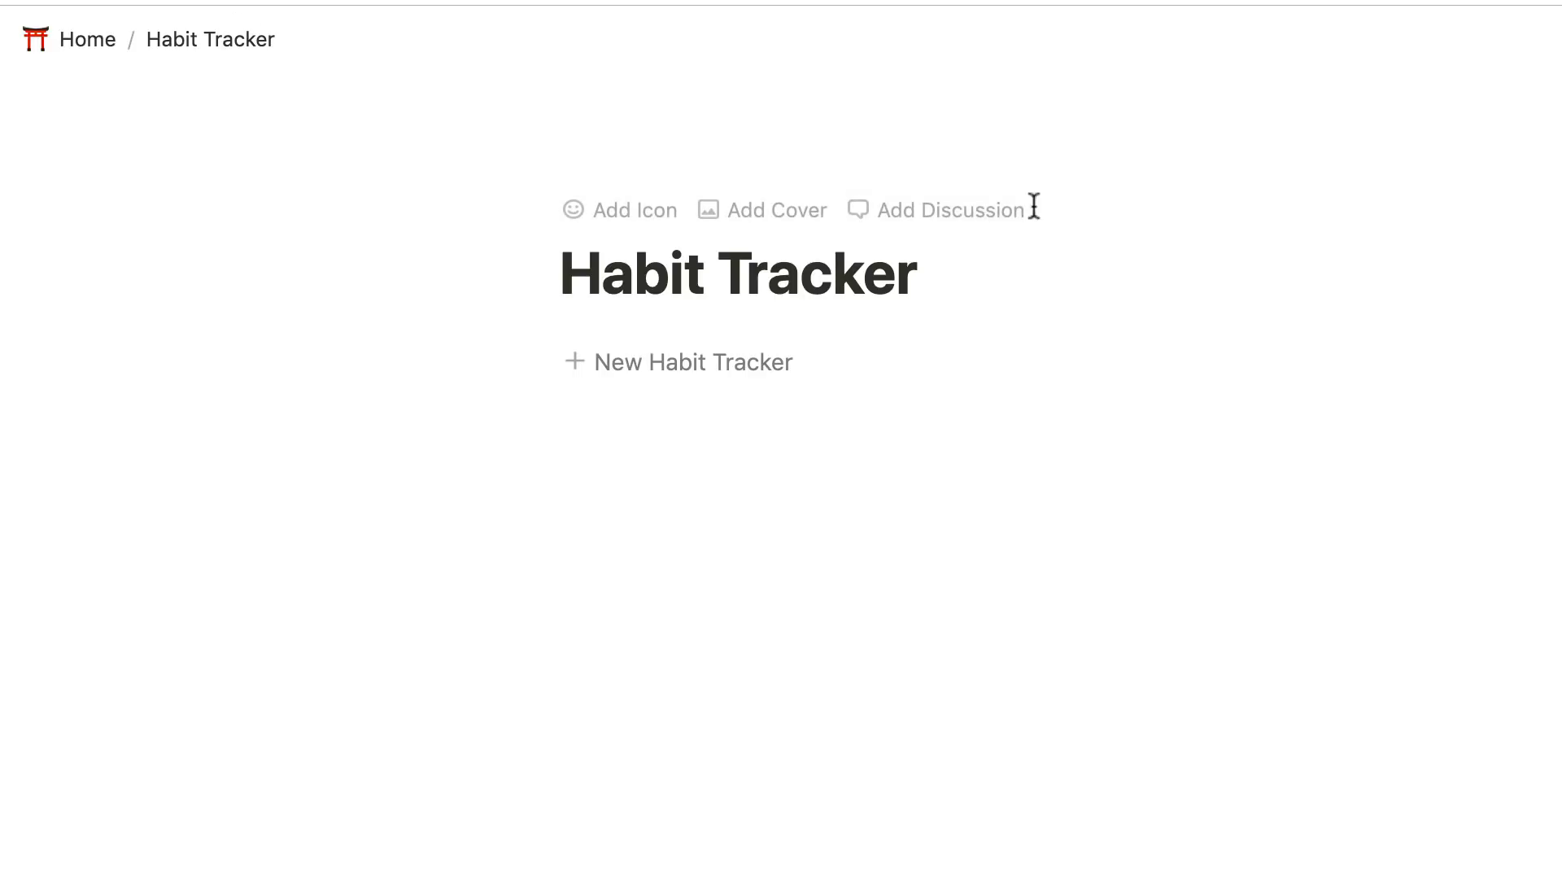
Open the settings of the New Habit Tracker template button.
mouse_move(1472, 350)
click(1317, 288)
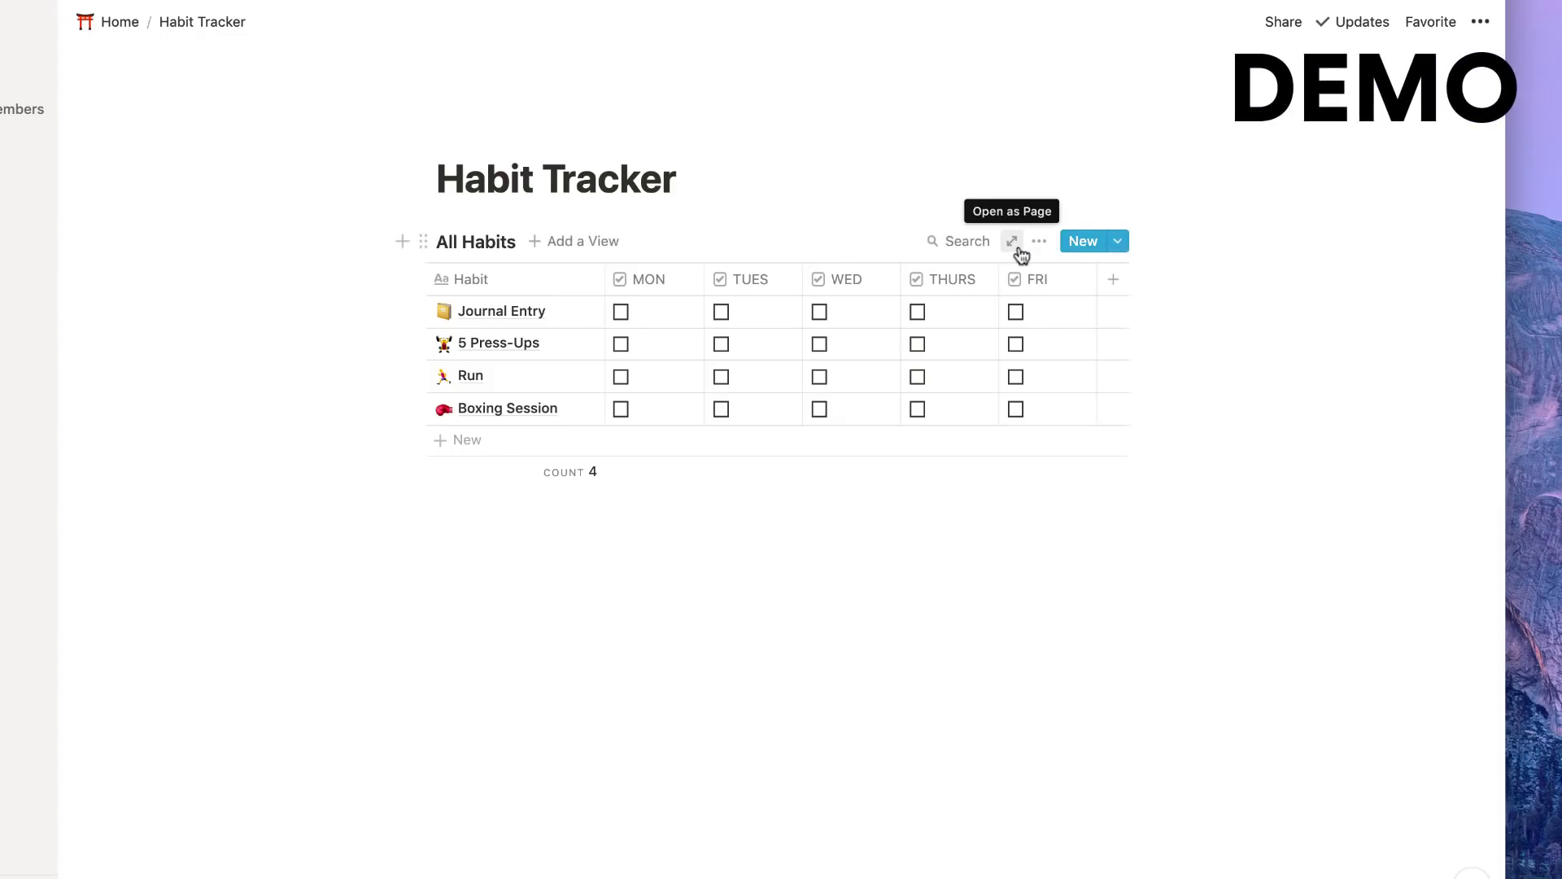
Insert a template button block on a new line below the page title using /templ.
click(770, 186)
key(Return)
text(/templ)
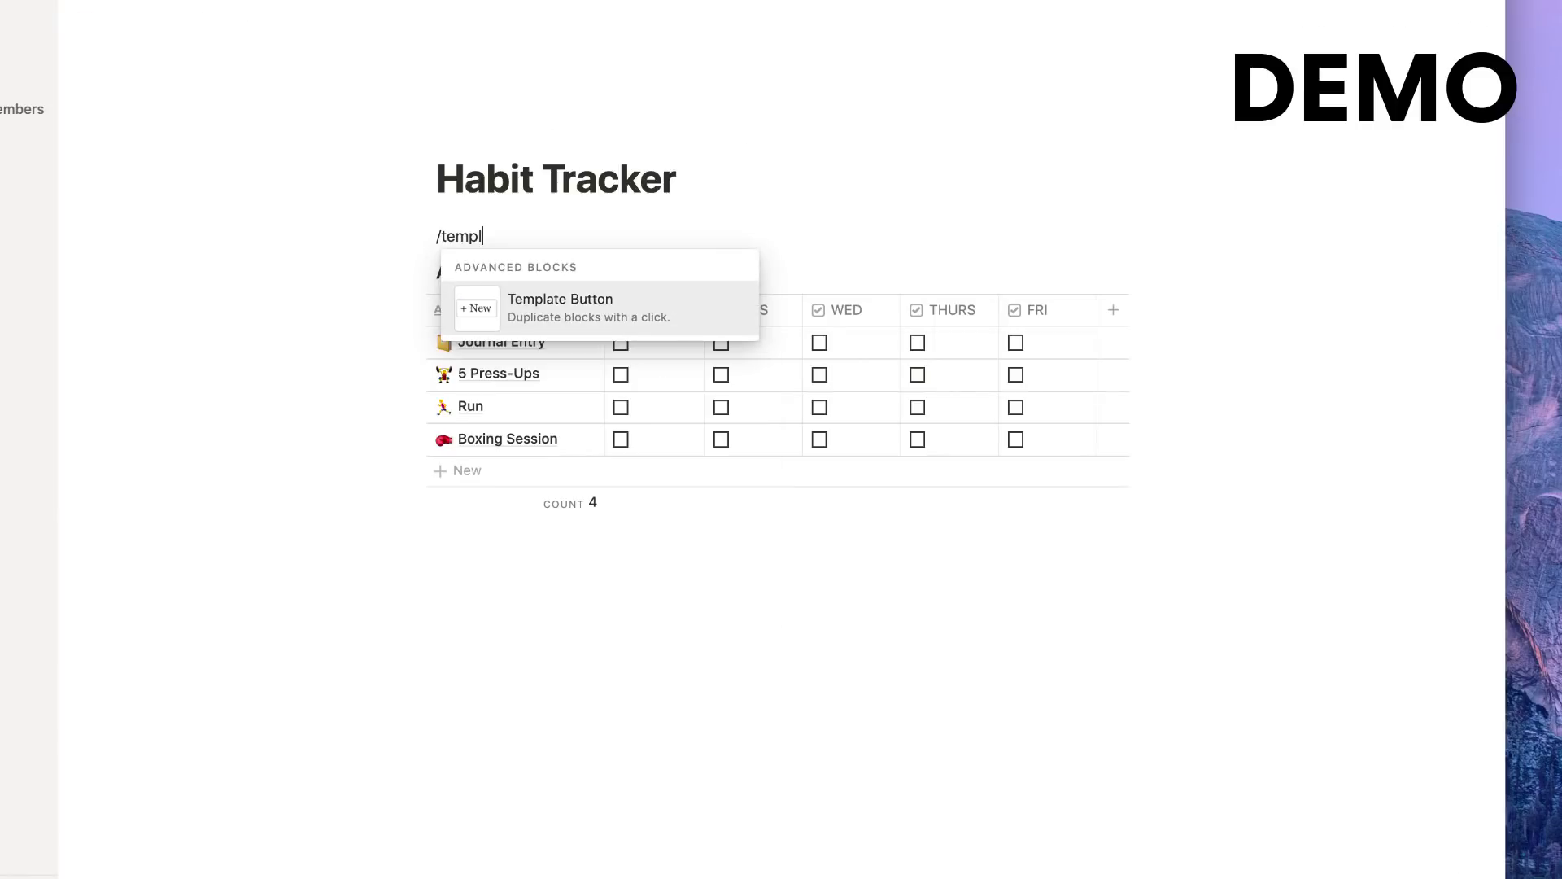
key(Return)
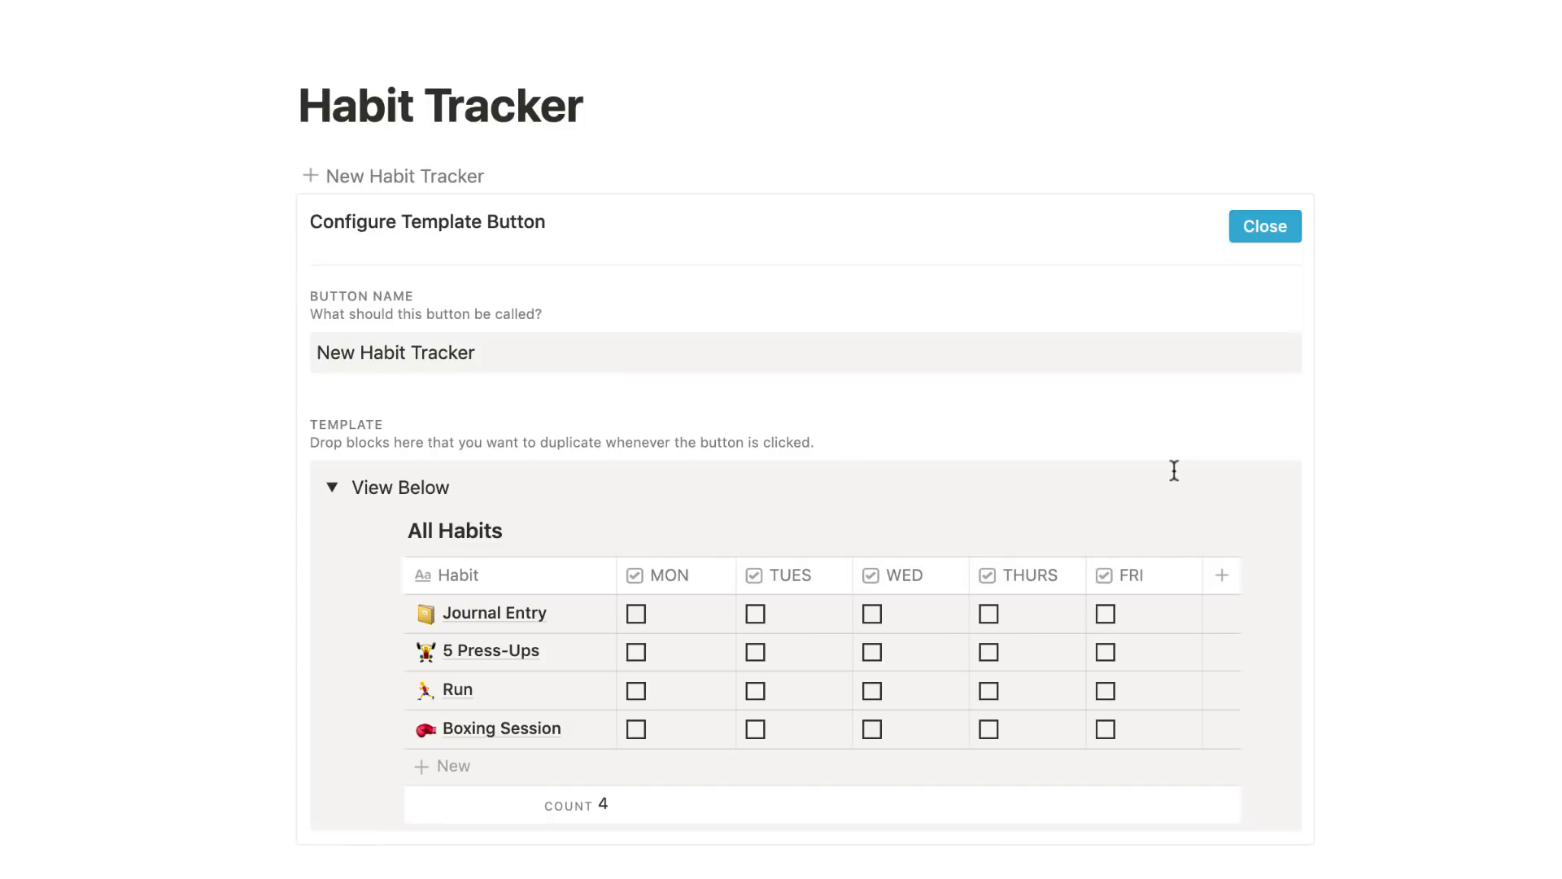
Add a toggle list to the template and drag it above the All Habits table.
scroll(1175, 471, down, 3)
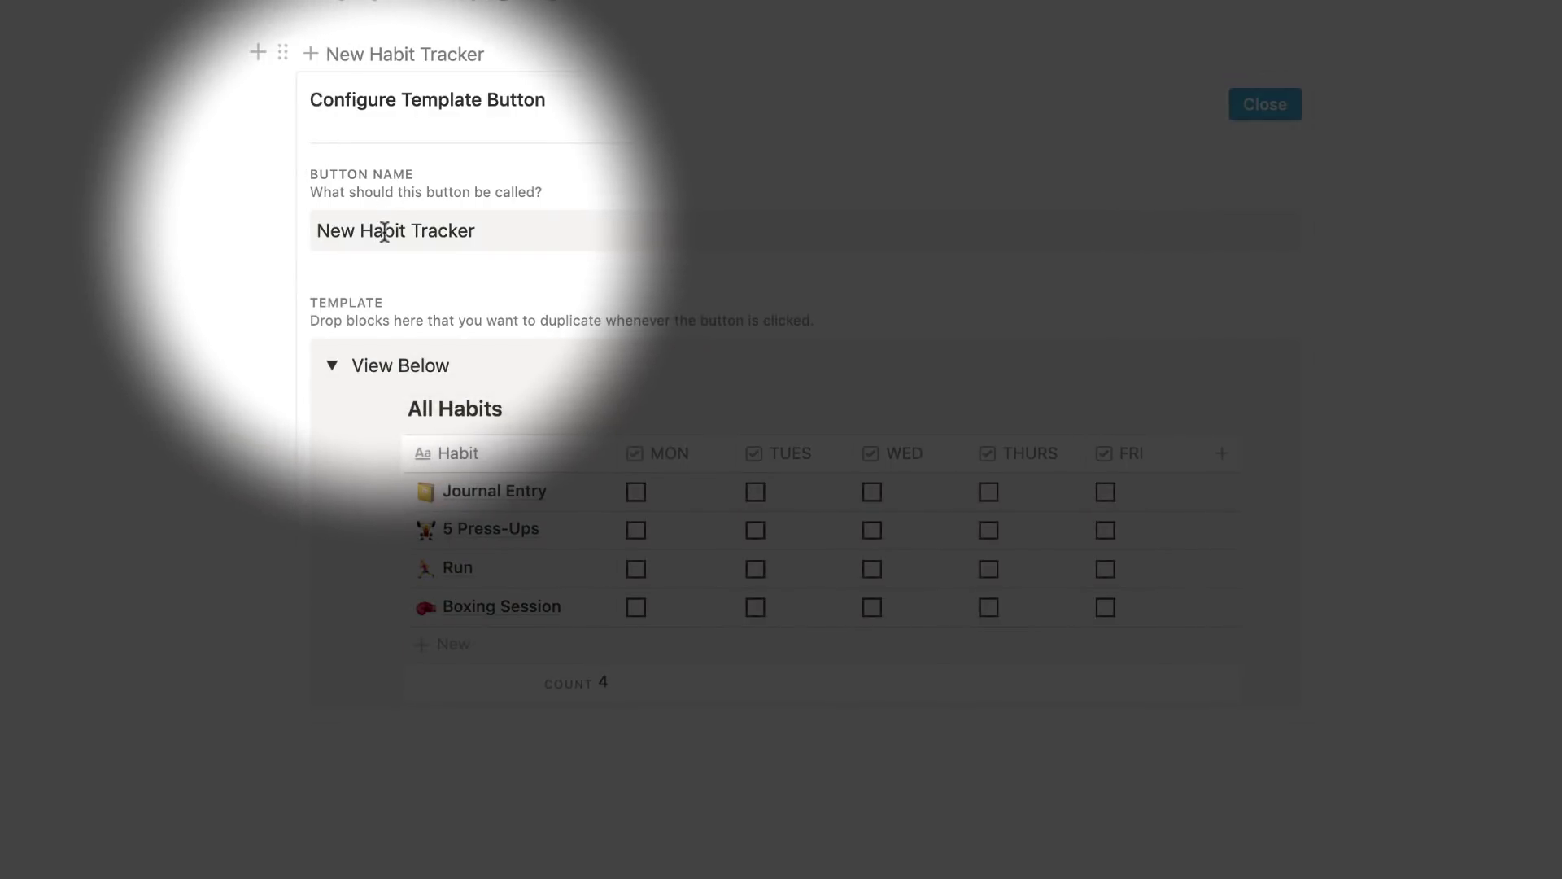
click(333, 366)
click(332, 487)
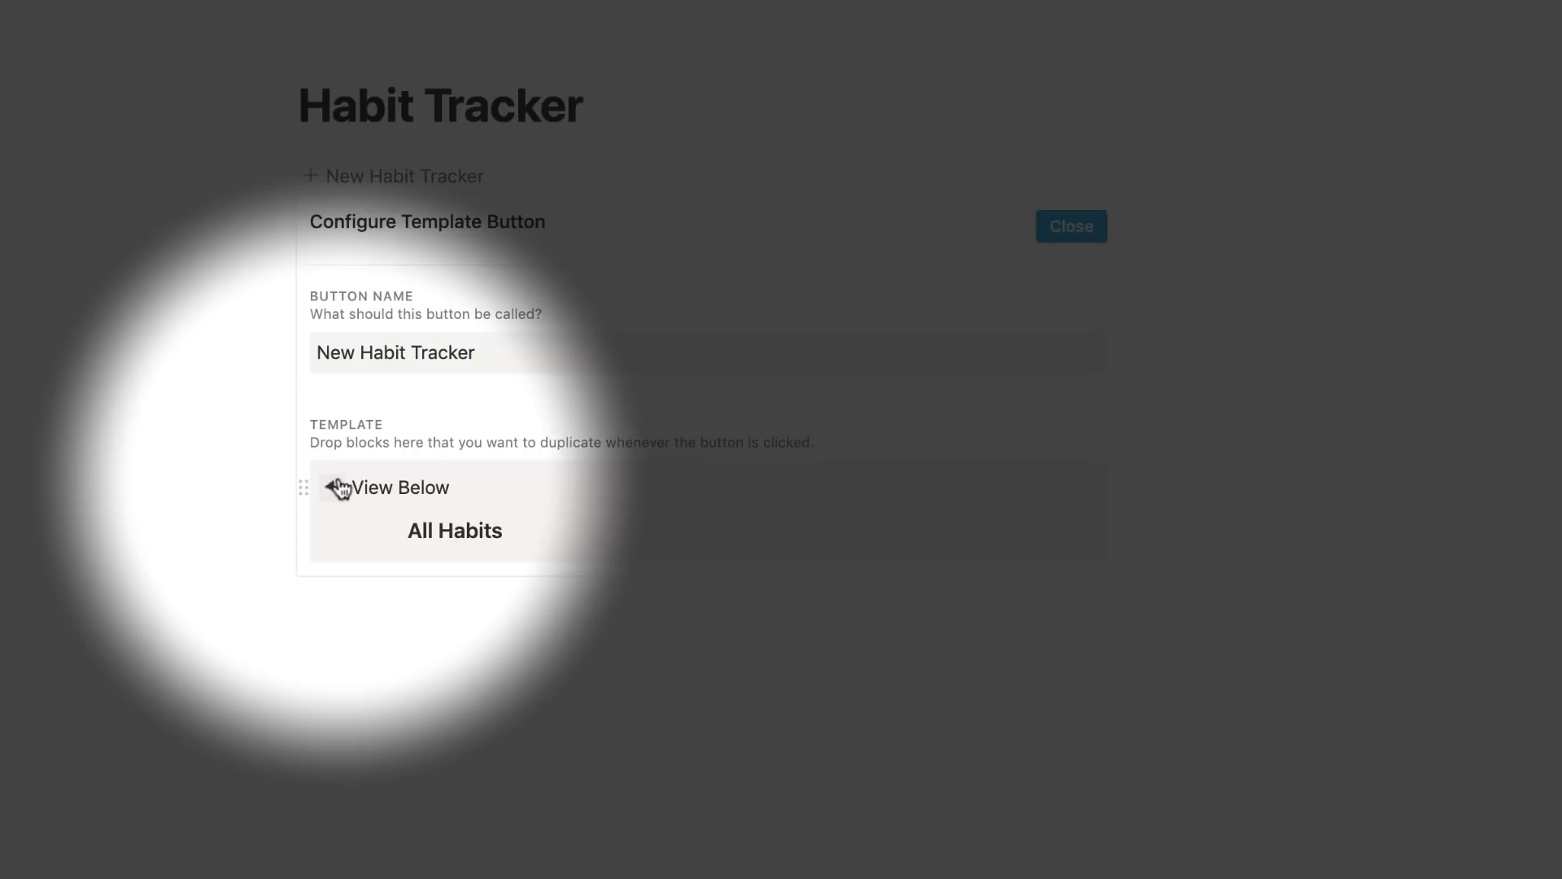
scroll(414, 555, down, 5)
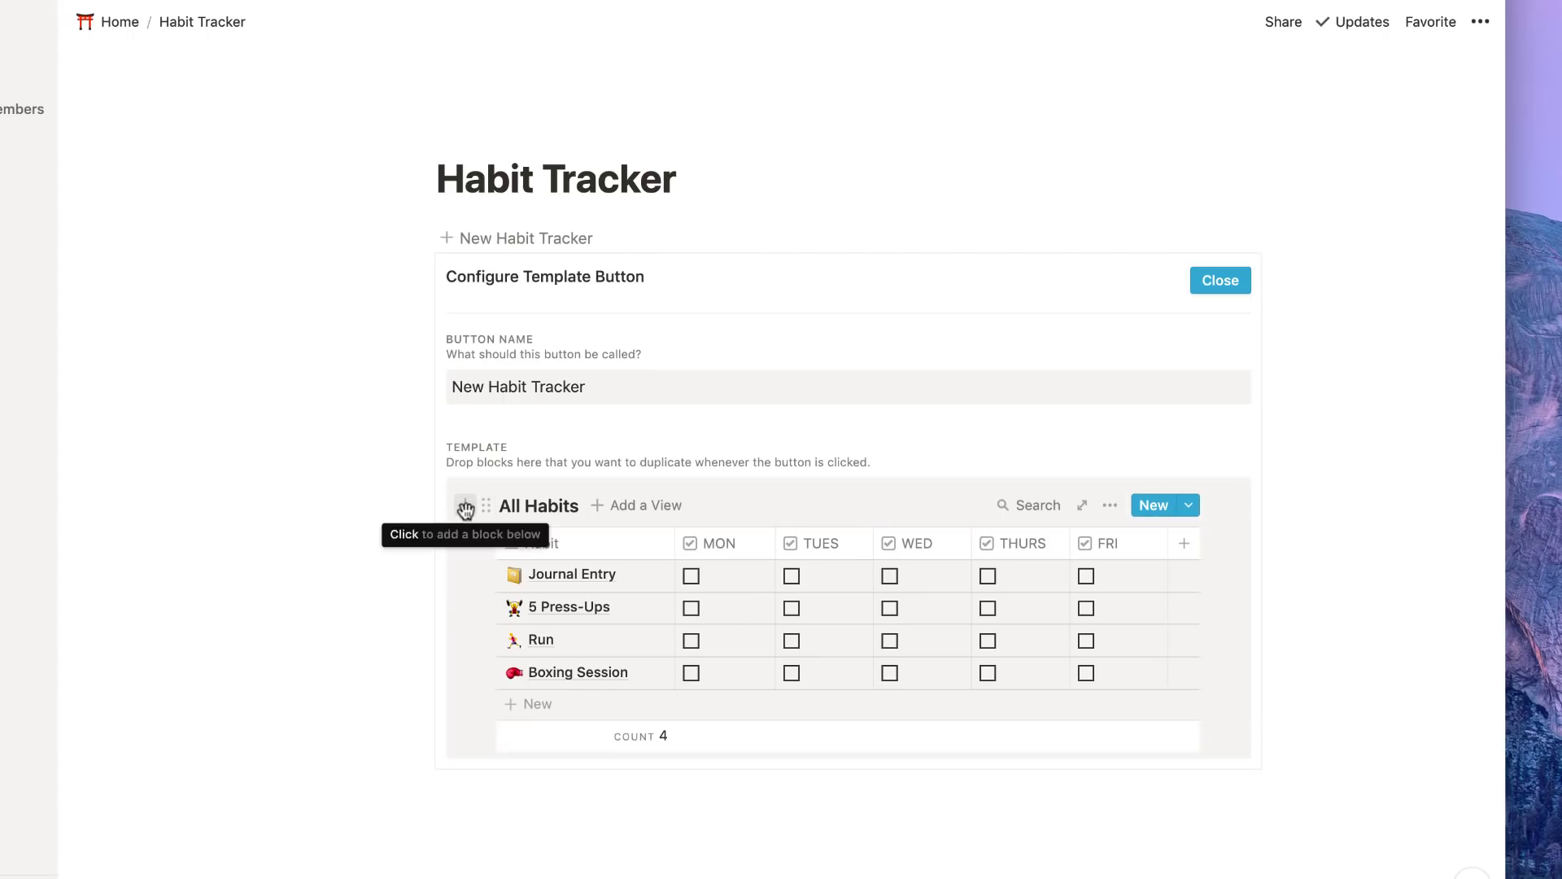
click(367, 306)
text(tog)
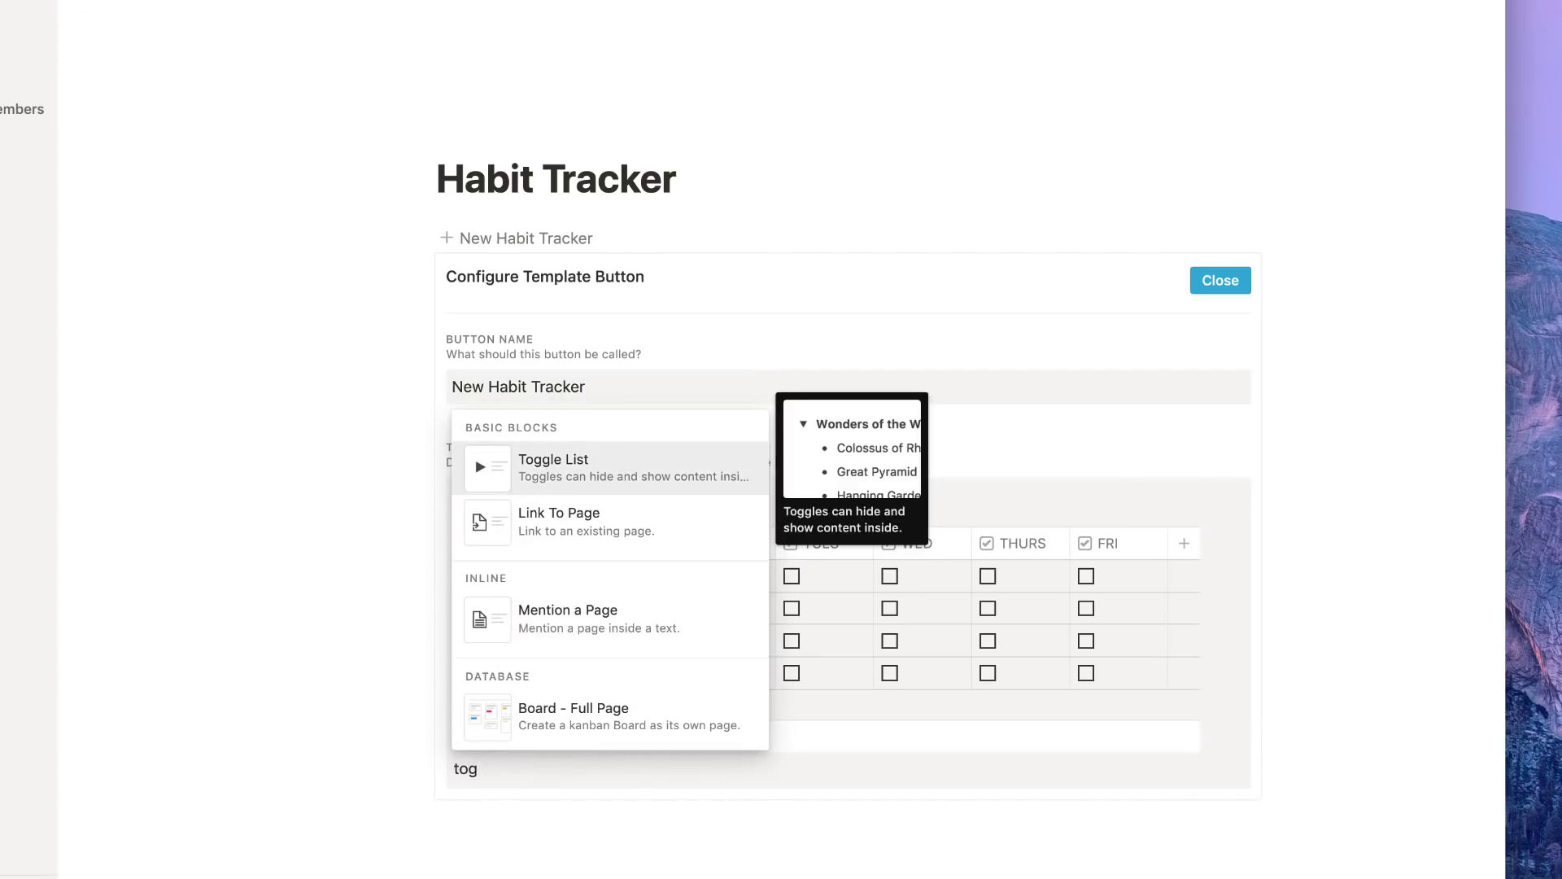
key(Return)
drag(440, 768, 478, 499)
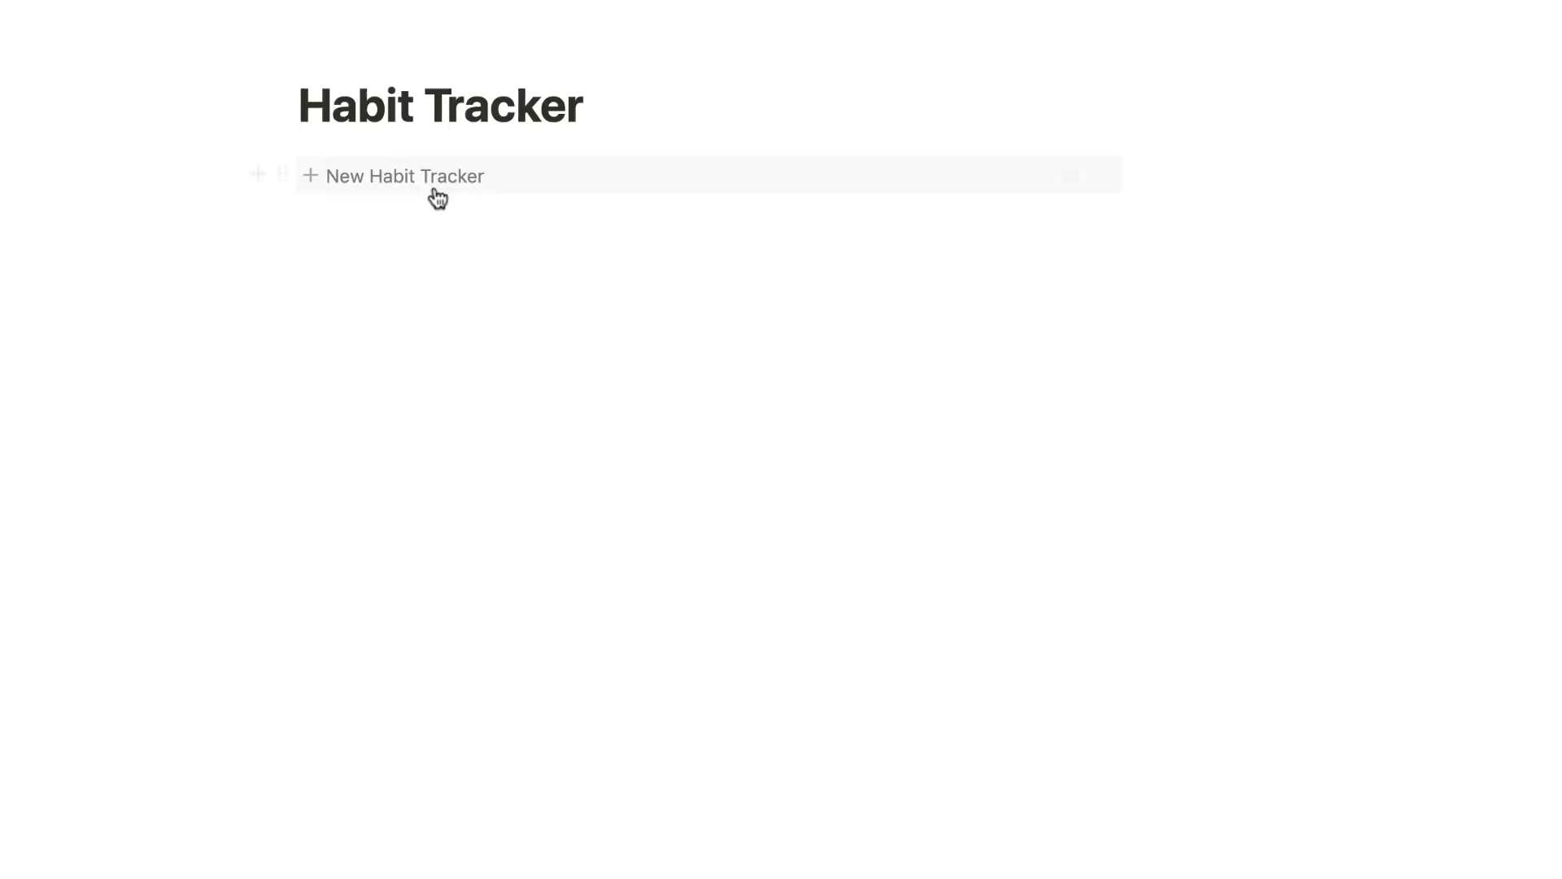
Create a tracker from New Habit Tracker, rename its toggle 'Week 15 of 2019', and expand it.
click(433, 186)
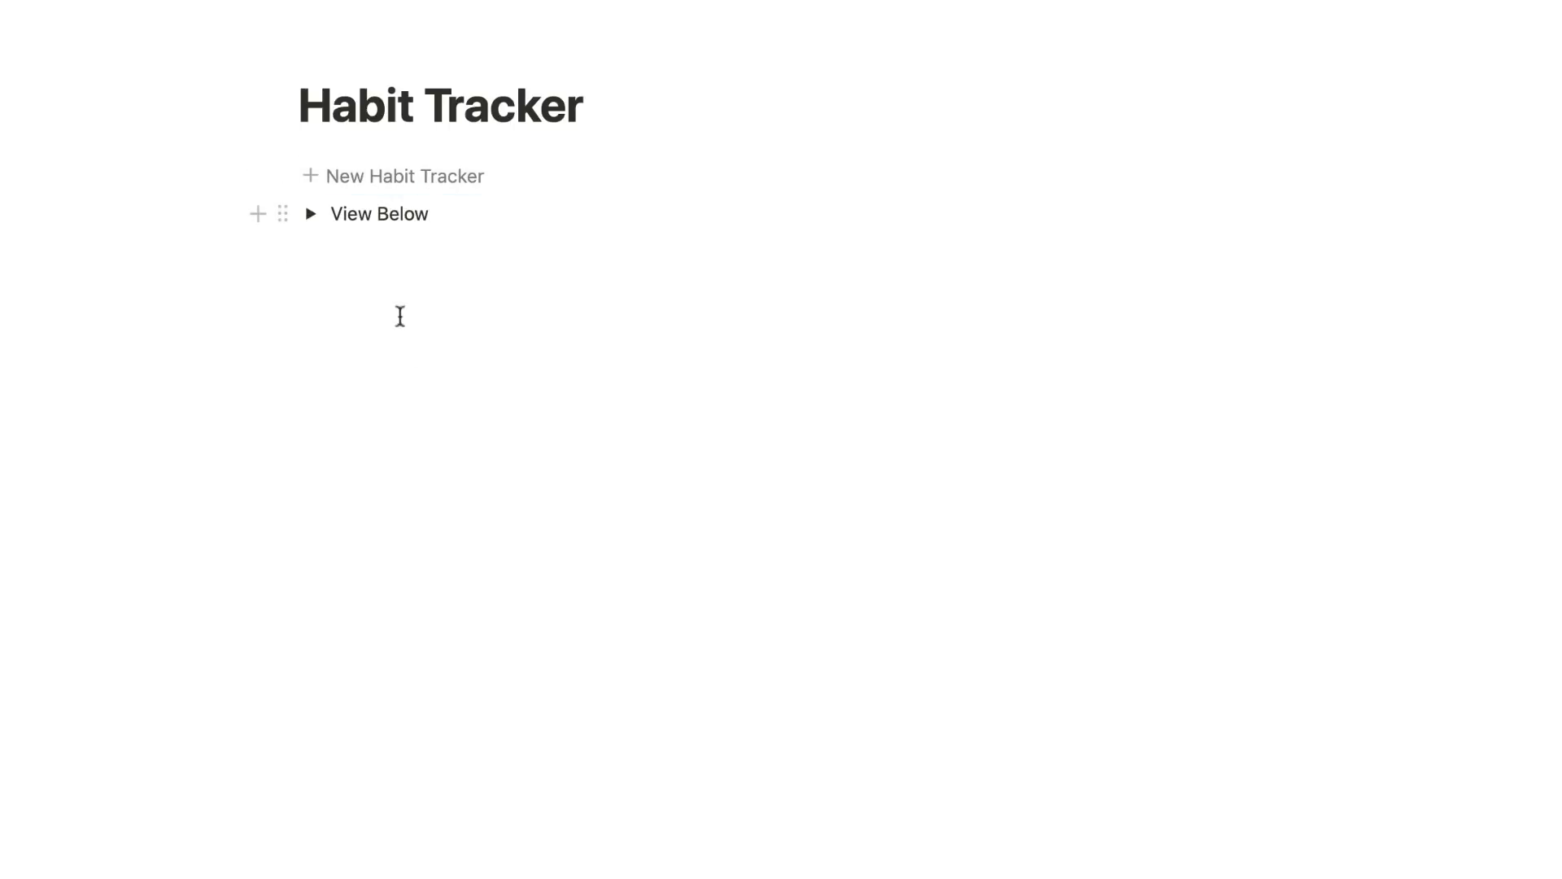
triple_click(355, 213)
text(of 2019)
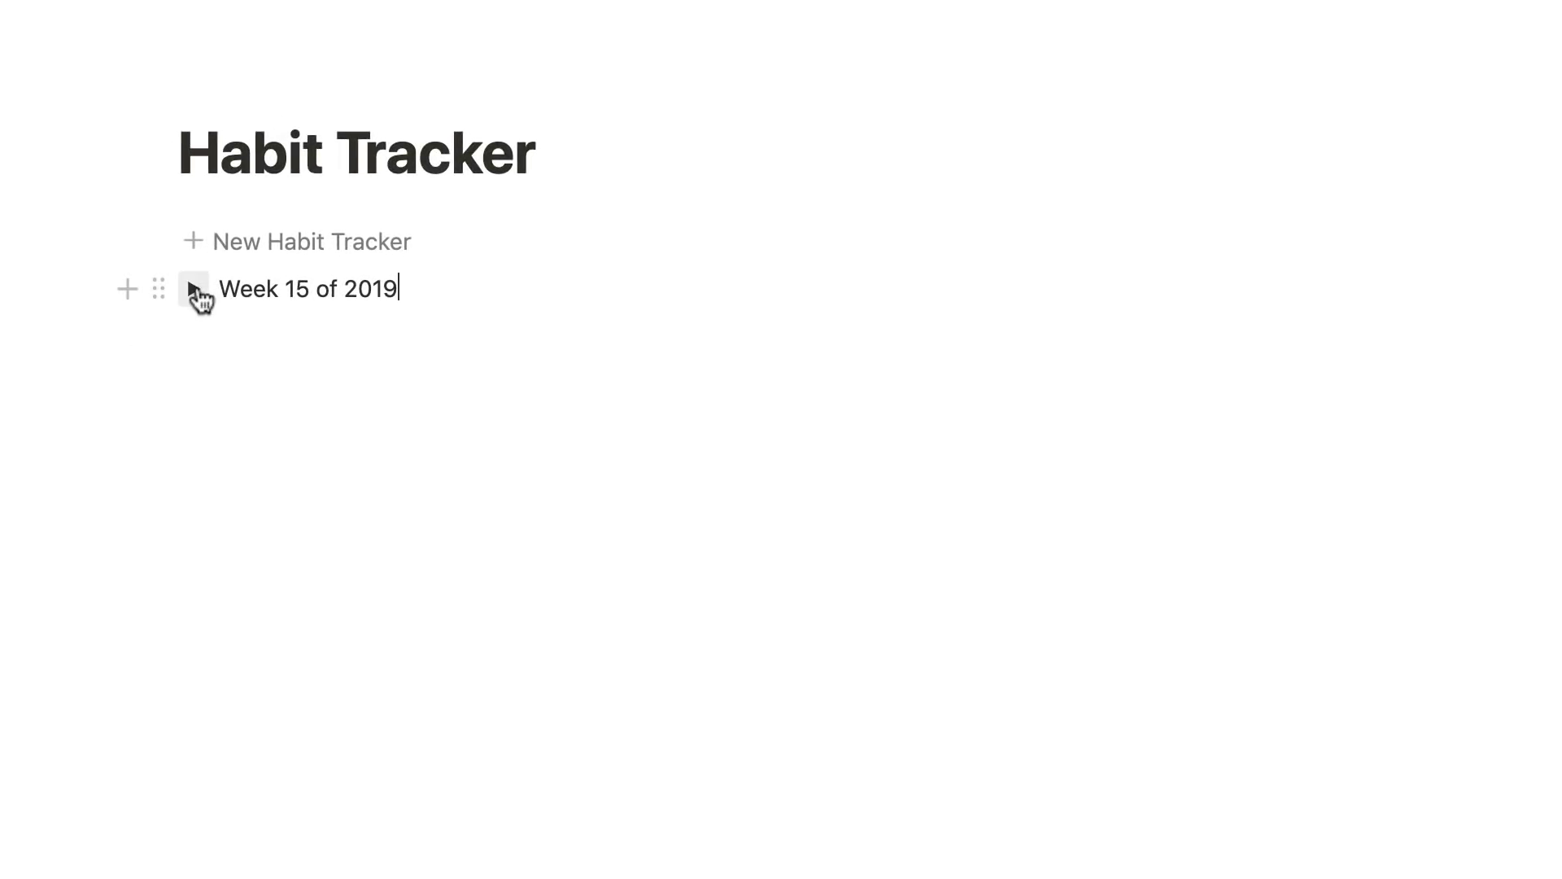
click(196, 289)
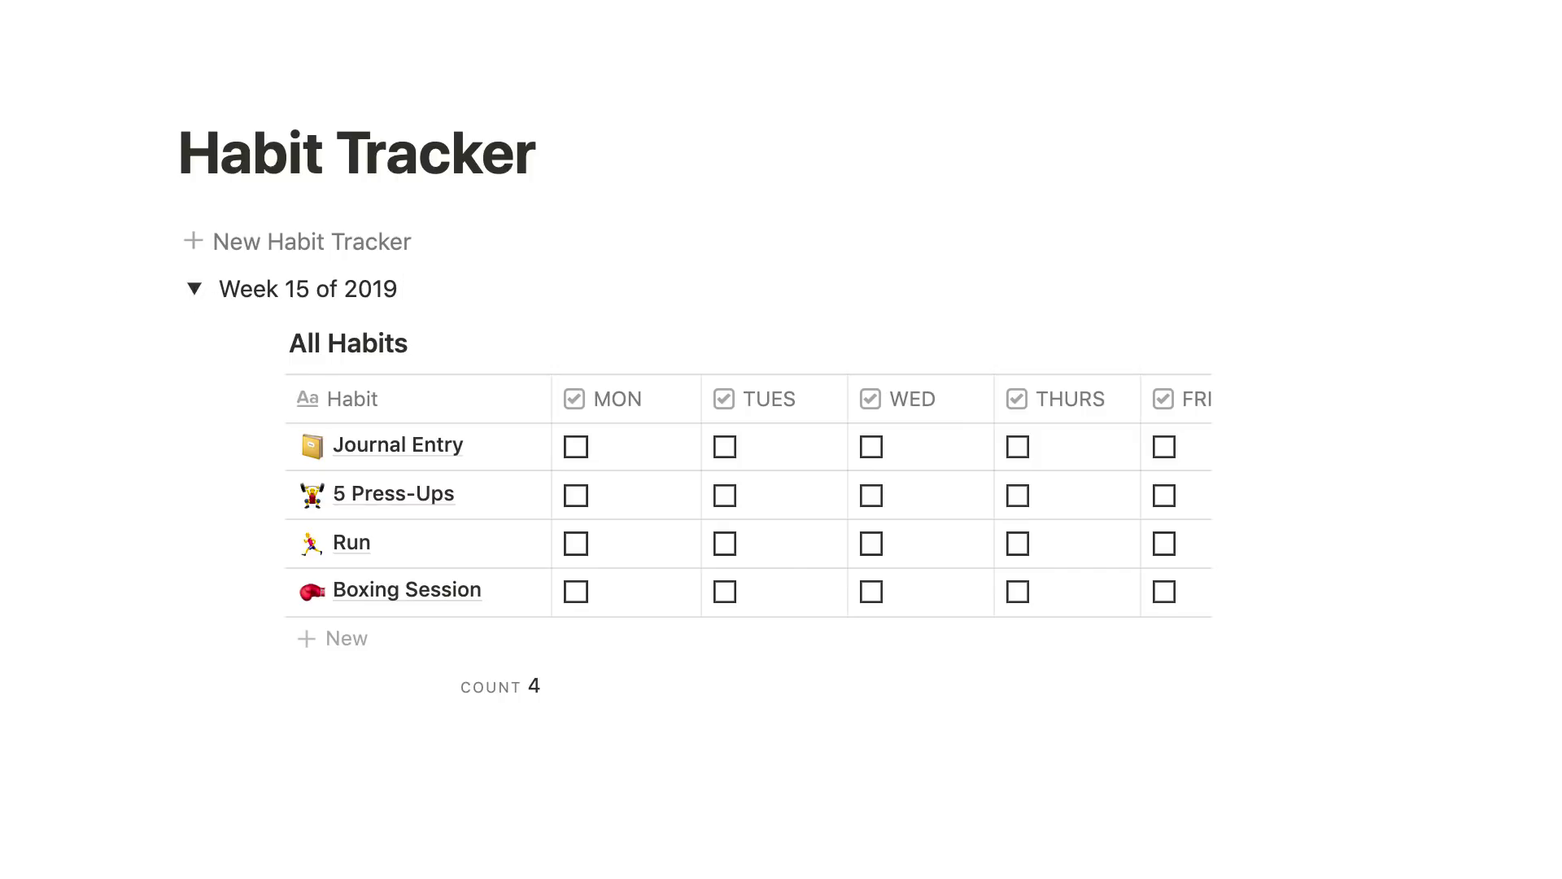
Insert a Today date mention after the Week 15 of 2019 heading.
text(@)
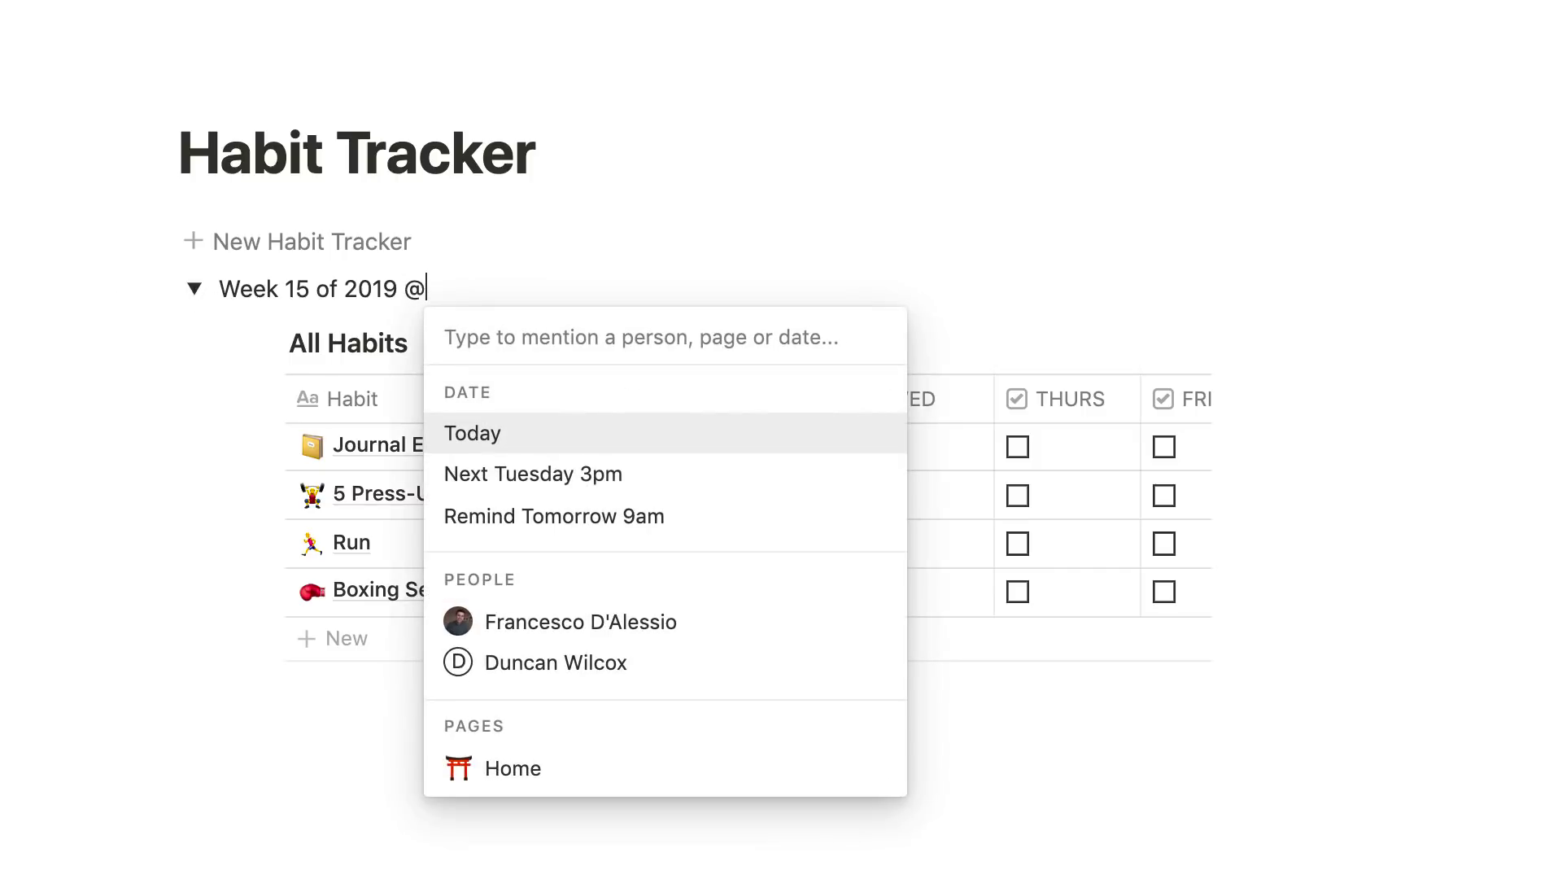
text(this)
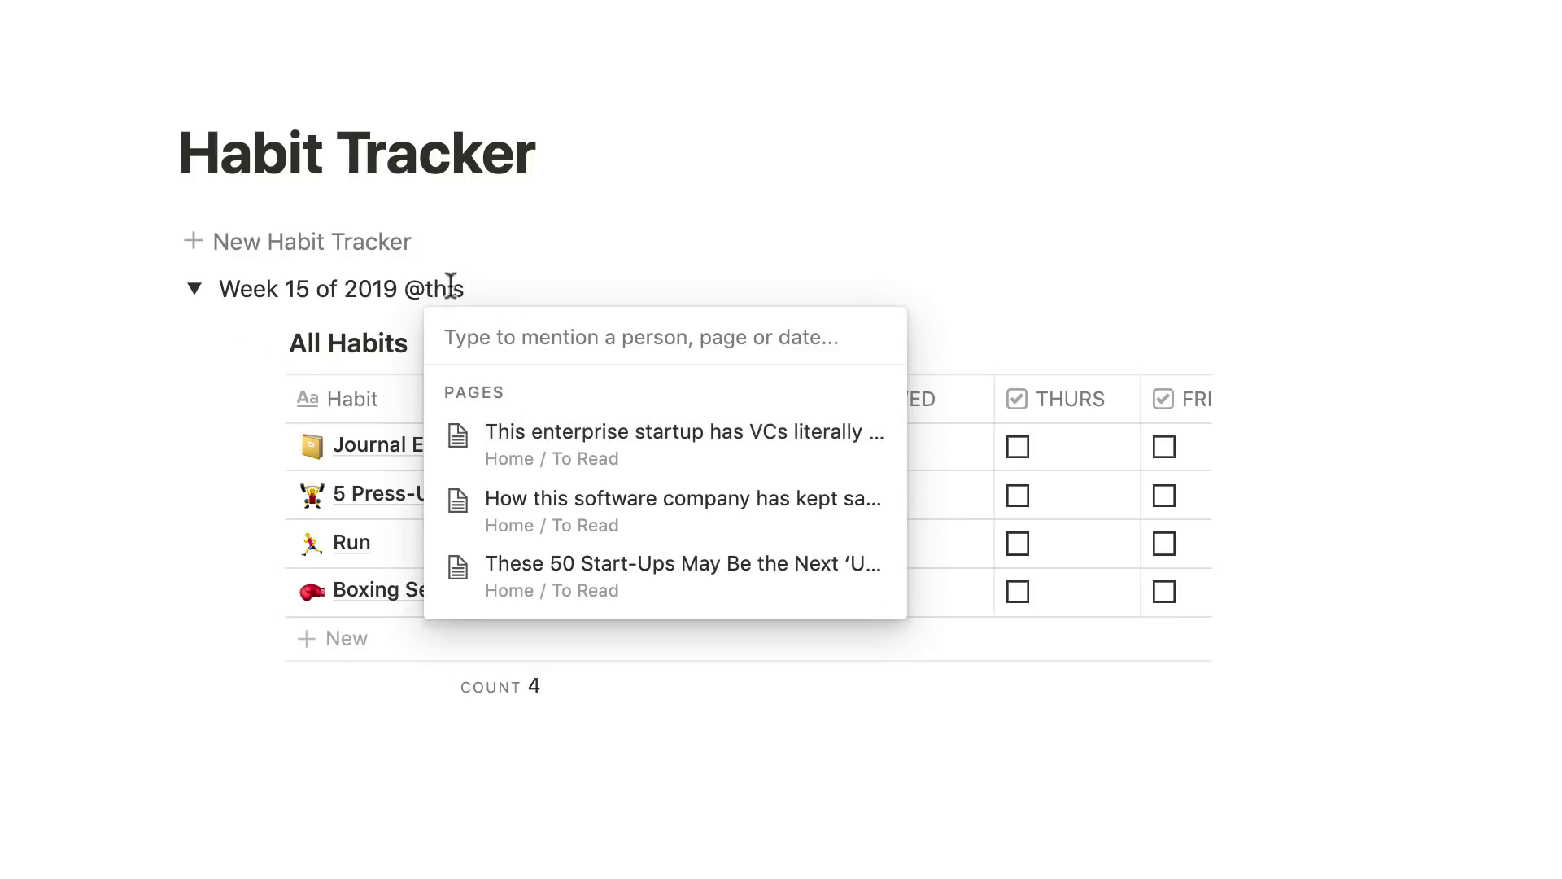
double_click(446, 289)
text(tod)
key(BackSpace)
key(BackSpace)
key(BackSpace)
key(BackSpace)
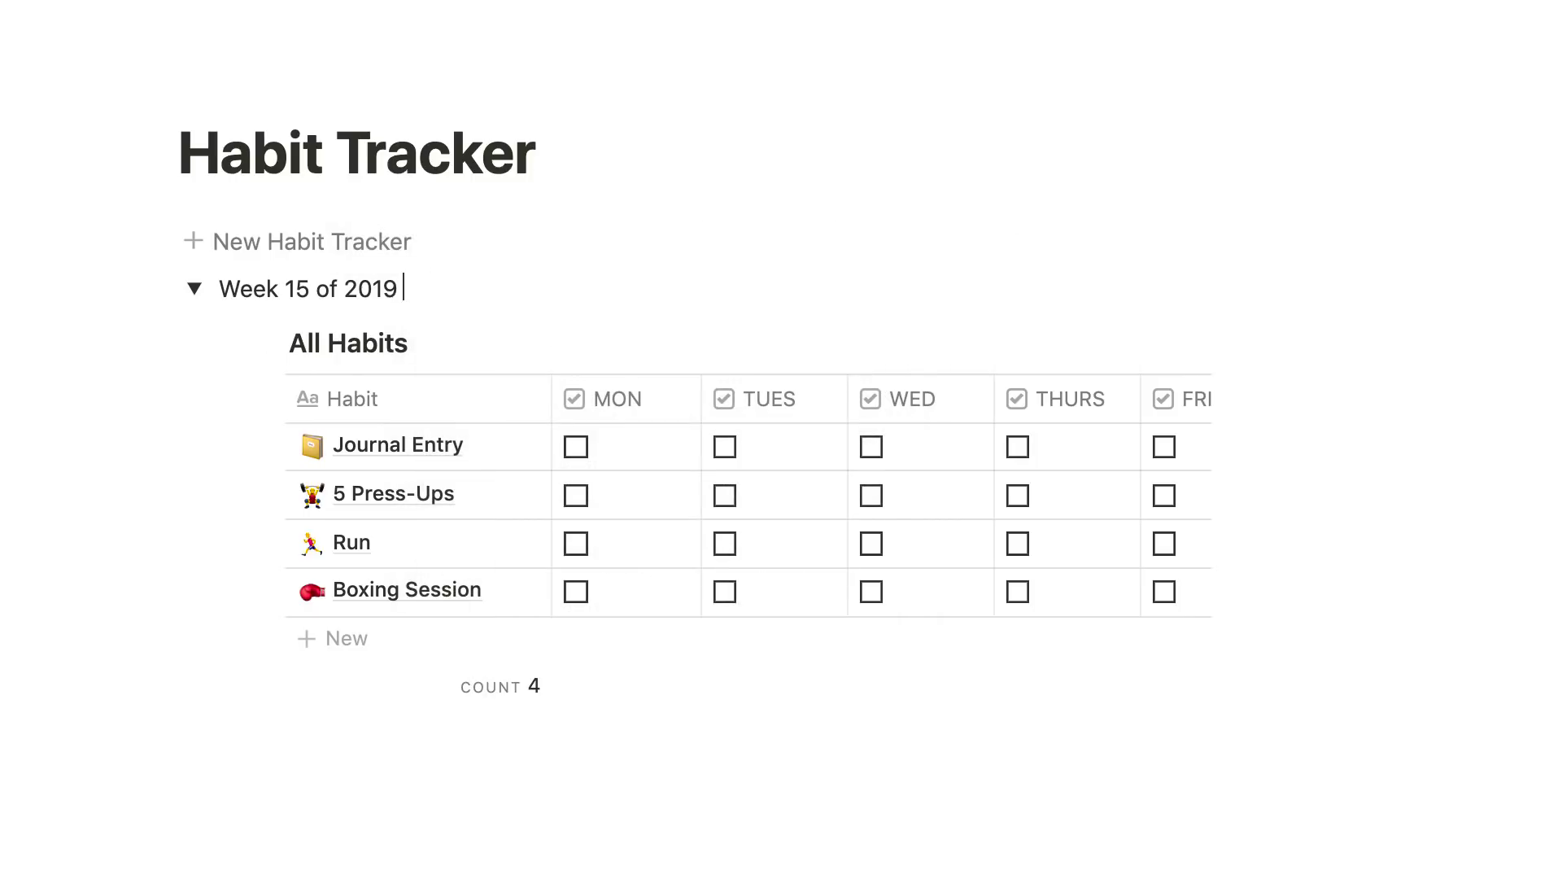
text(@tod)
key(Return)
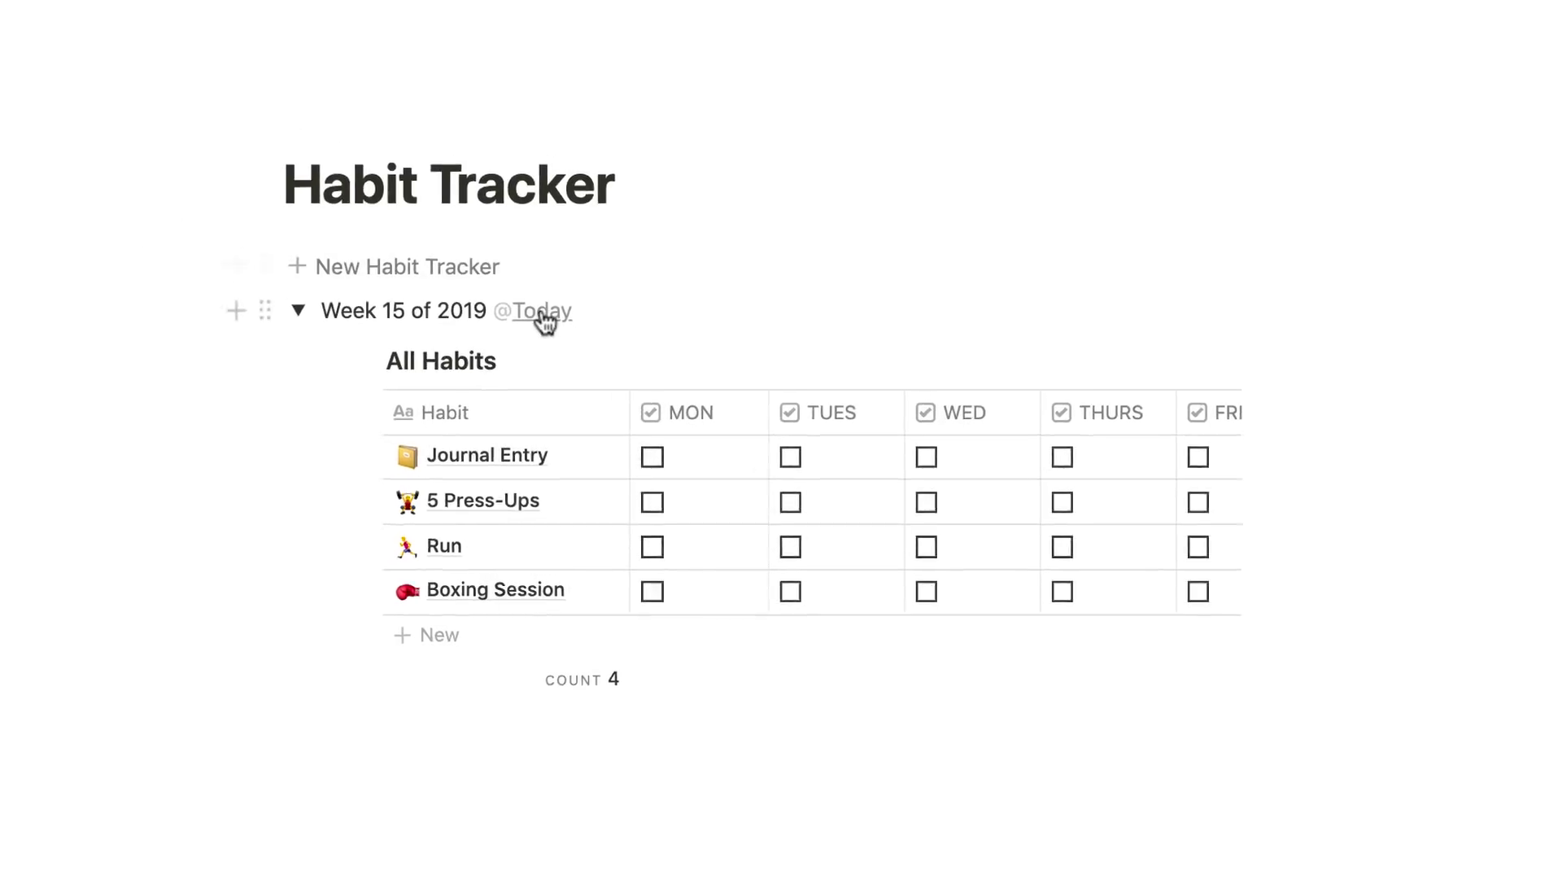
Switch the date mention to Day/Month/Year format, then delete the mention.
click(456, 290)
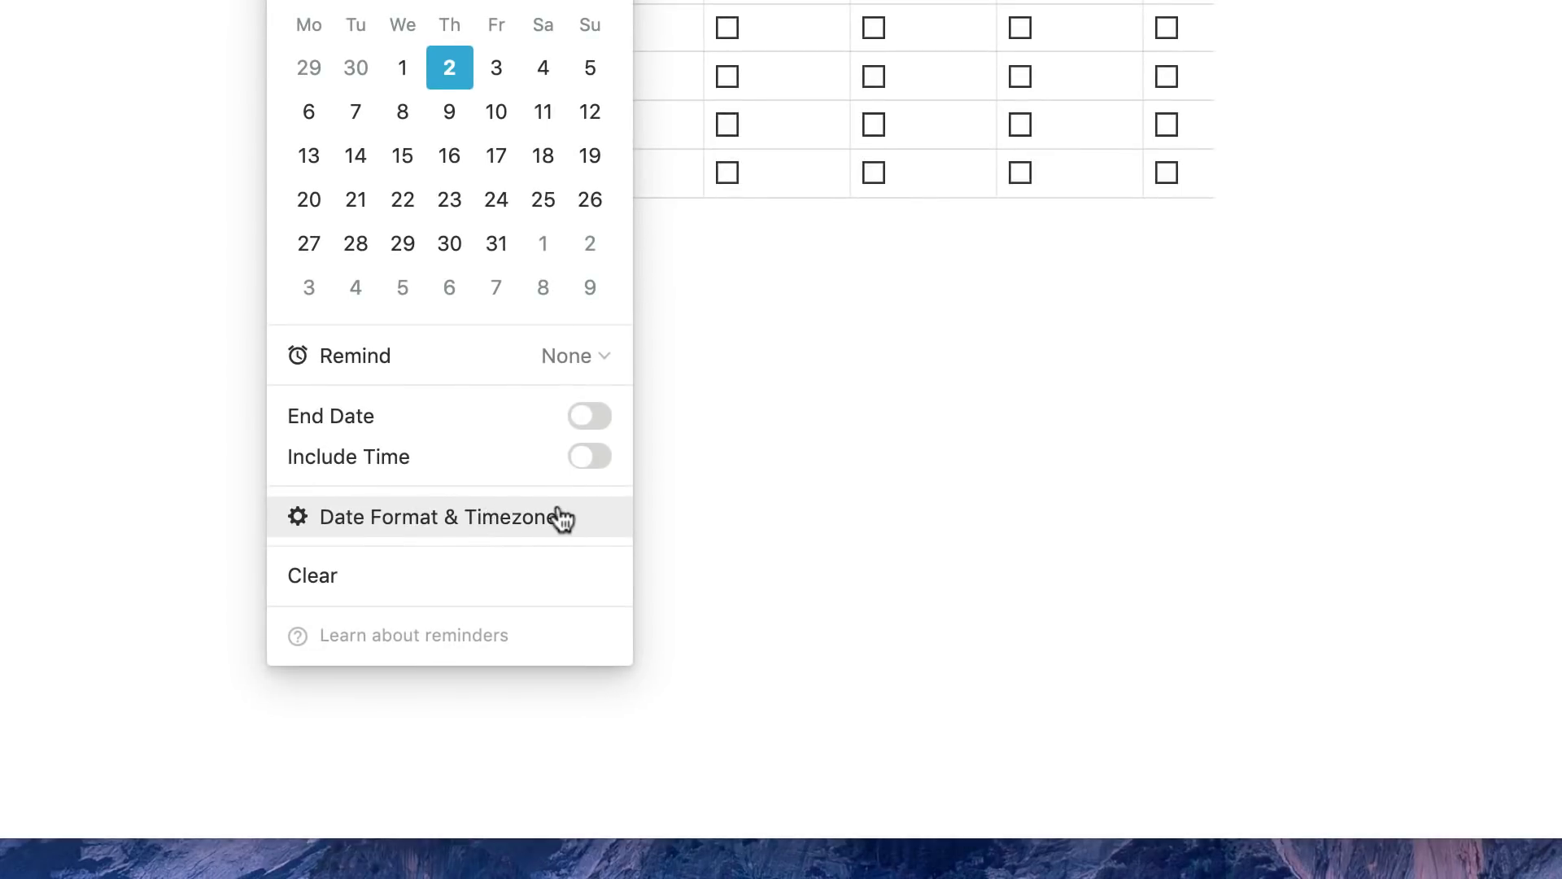
click(574, 520)
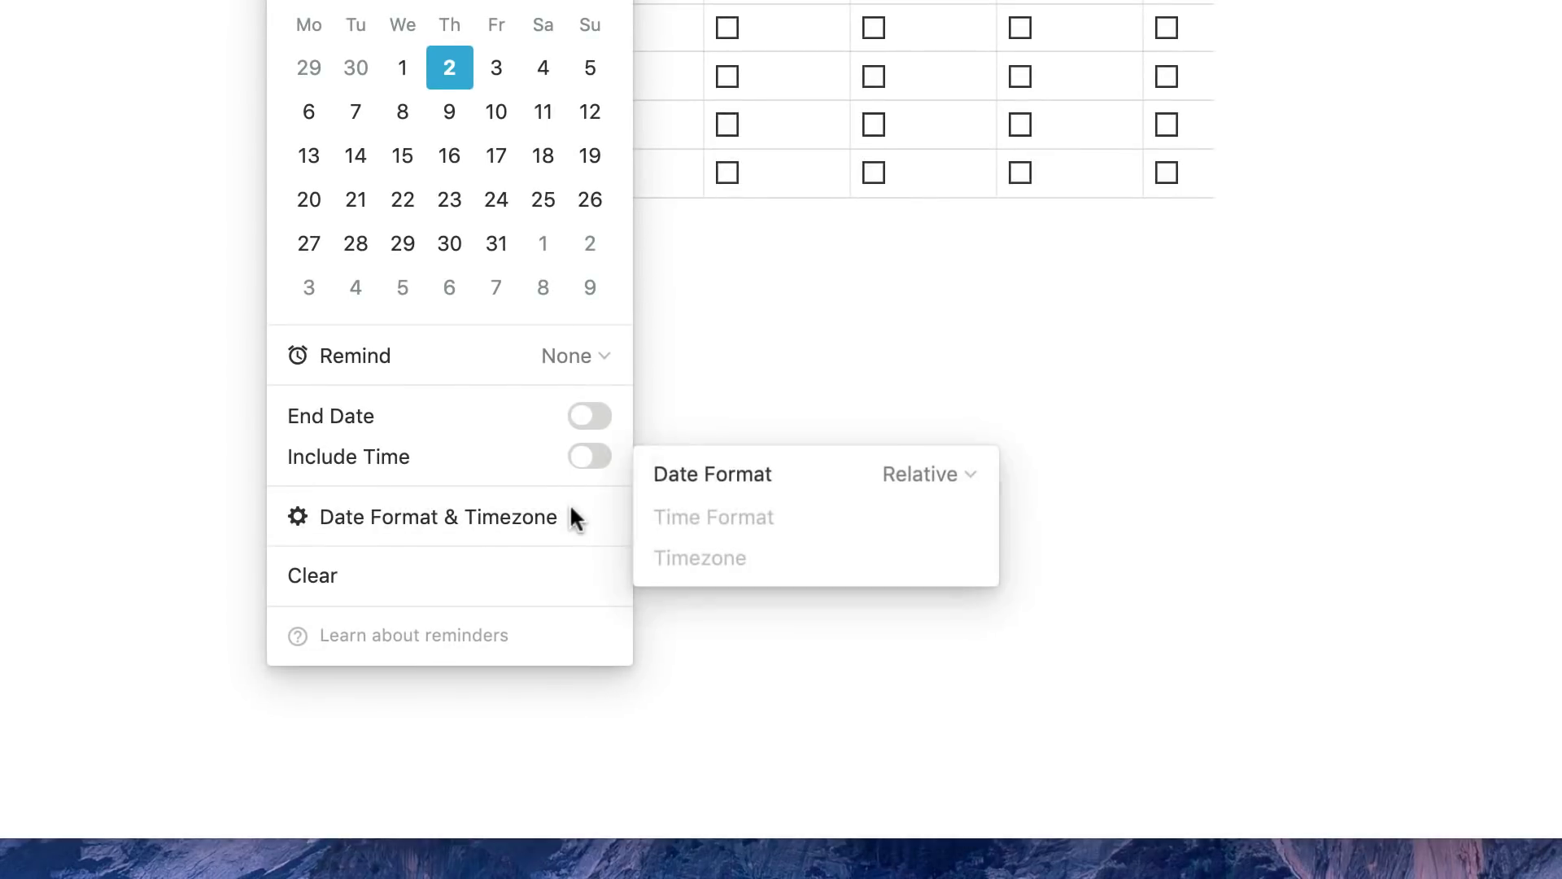
click(700, 474)
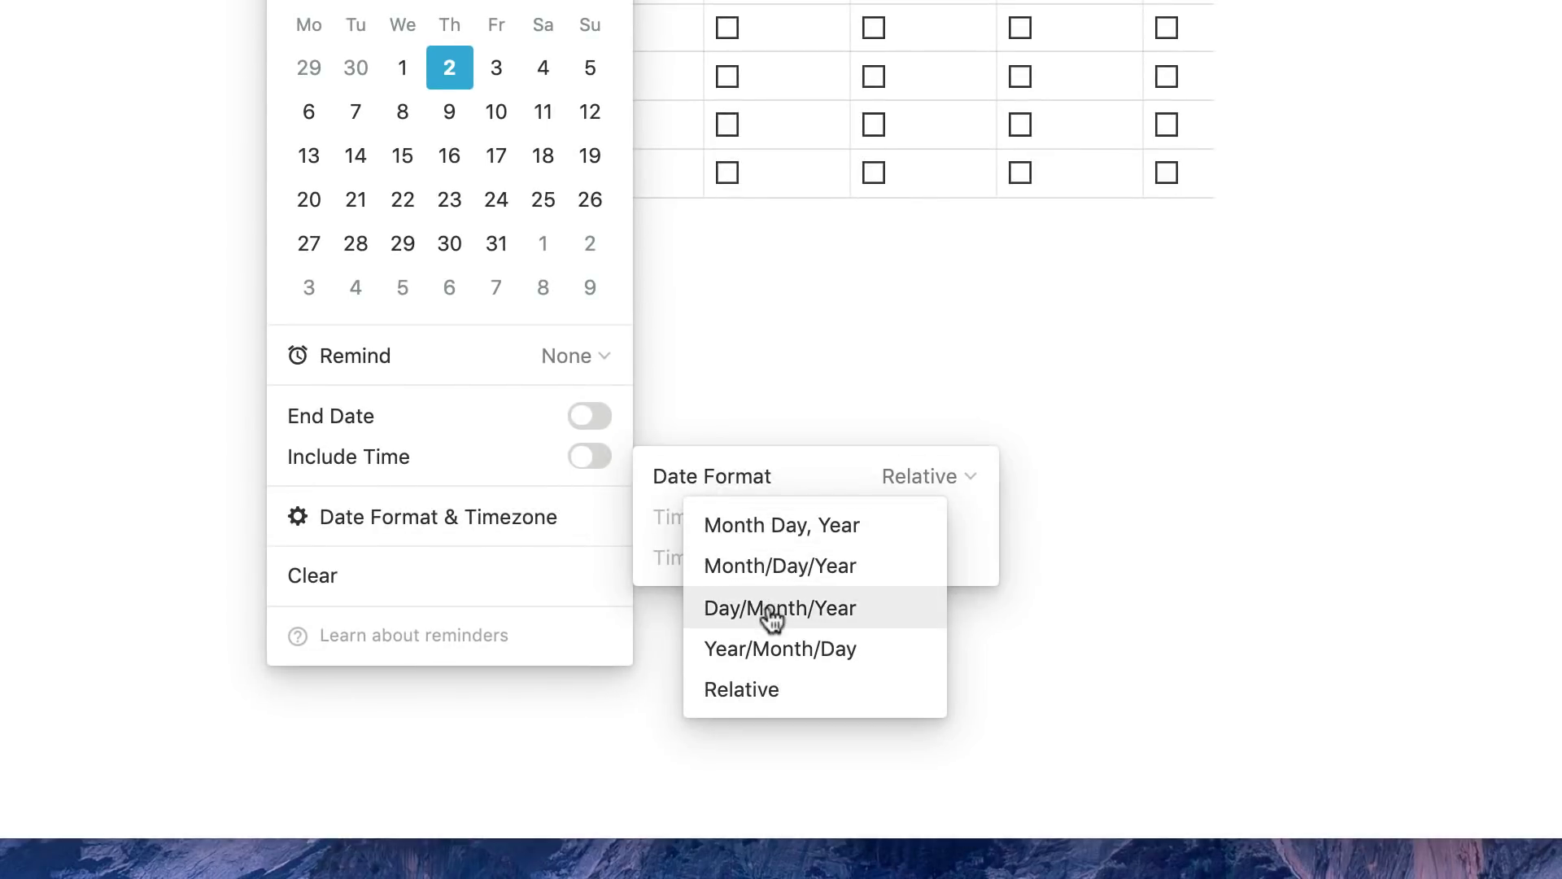
click(767, 608)
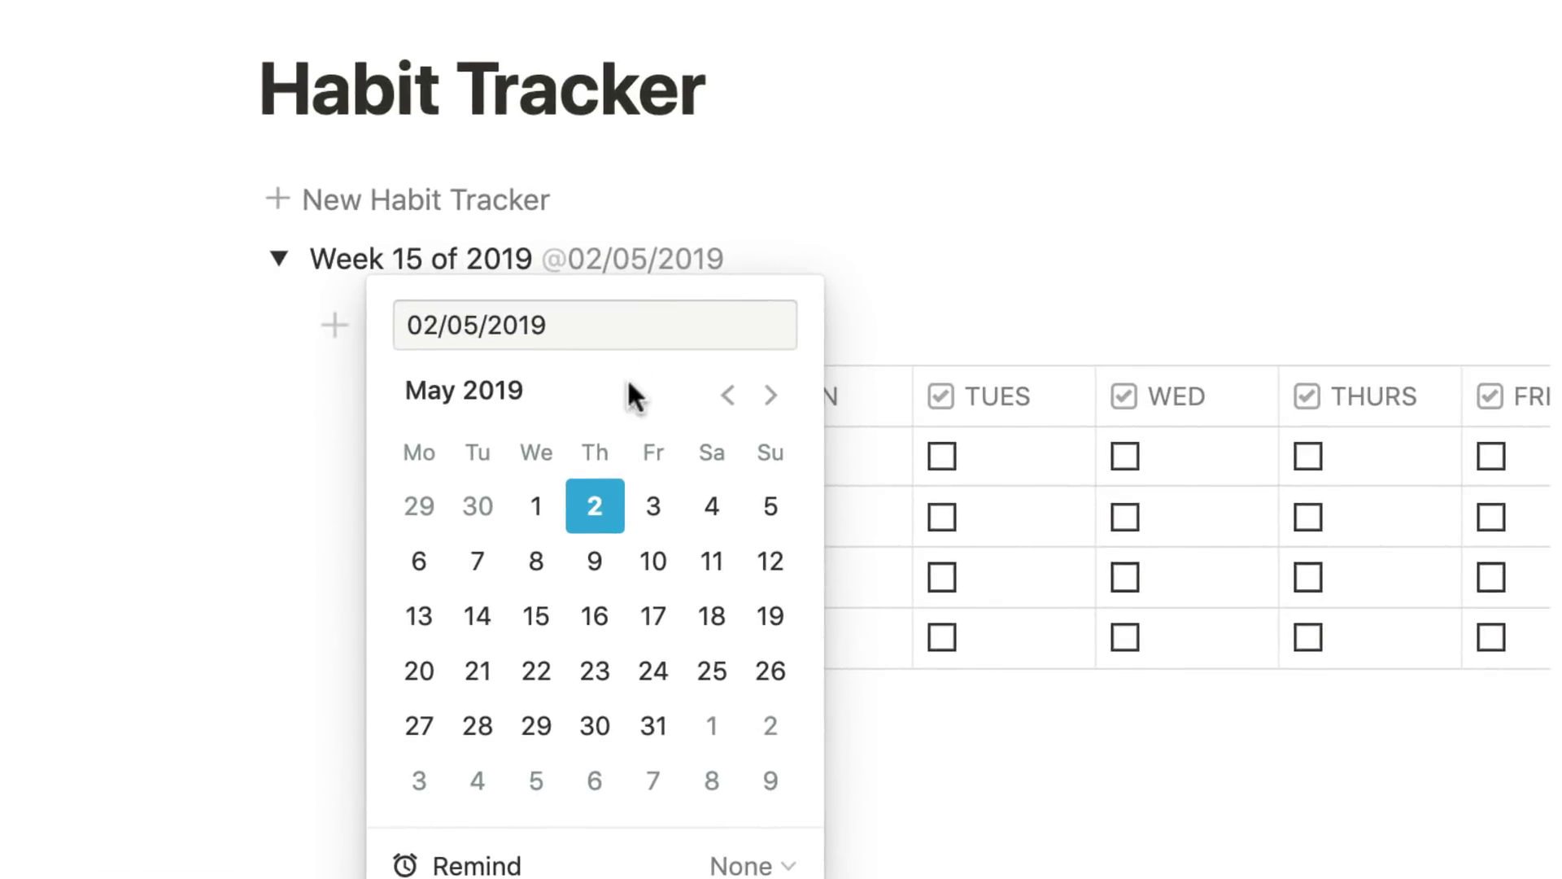
click(893, 219)
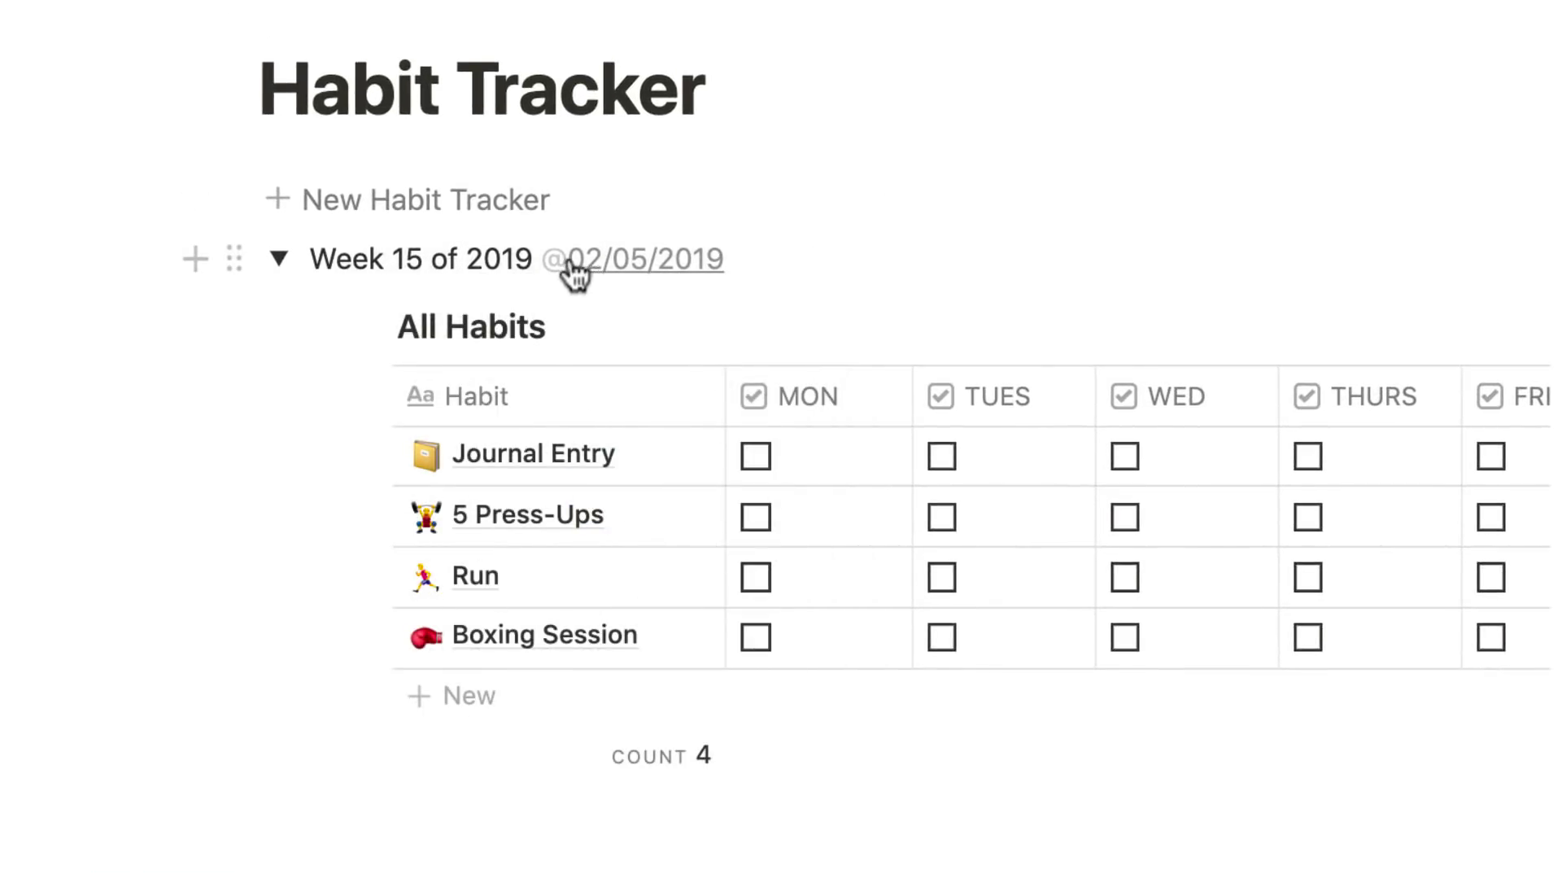
key(BackSpace)
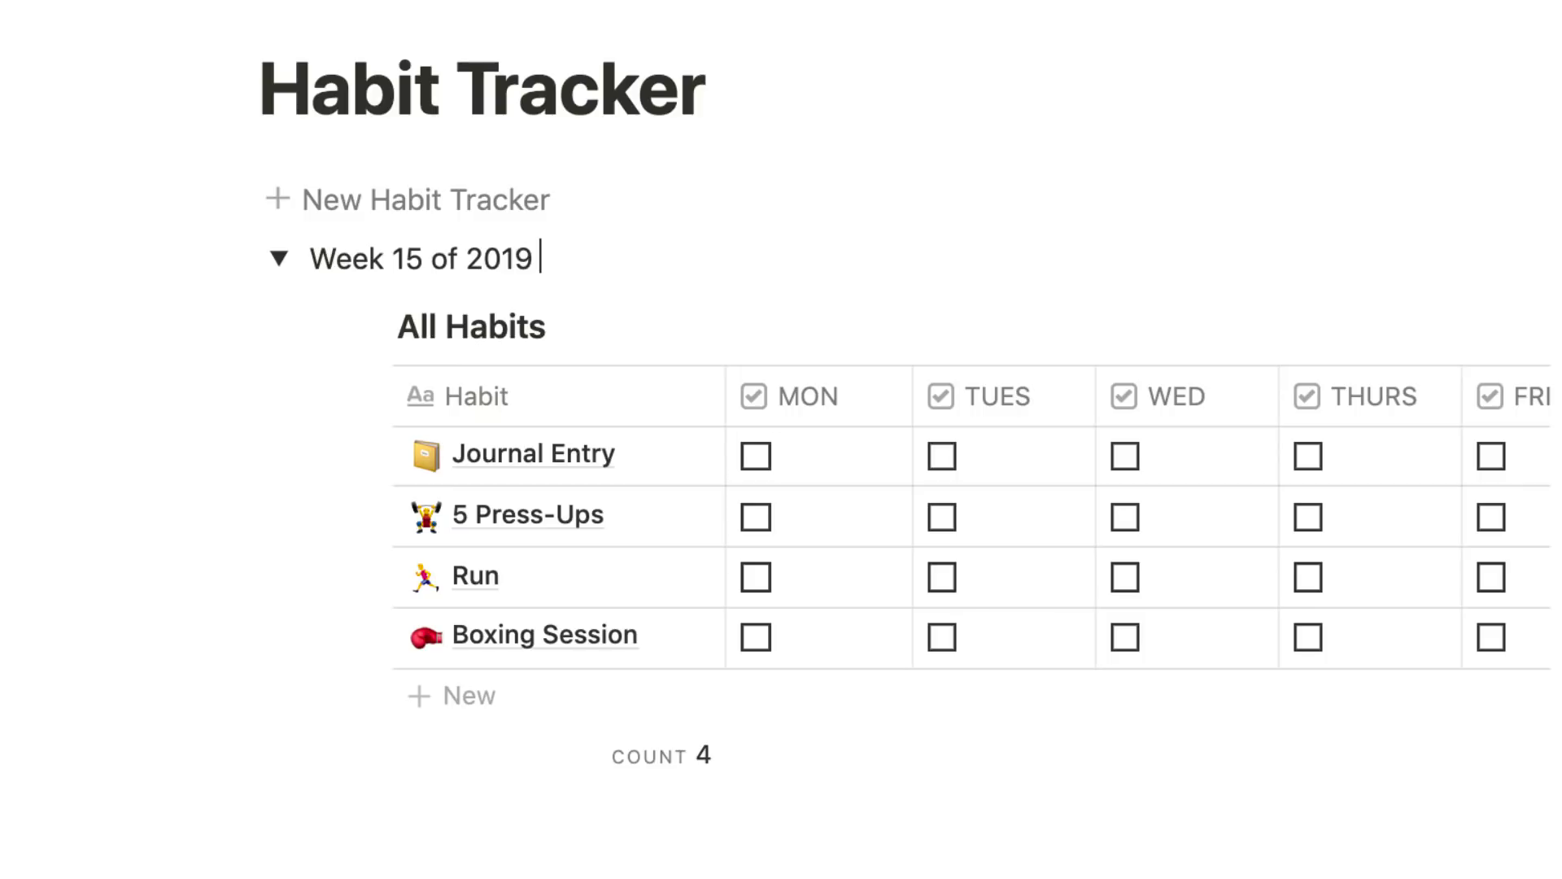
Tick the THURS checkbox for Journal Entry, 5 Press-Ups and Boxing Session.
scroll(859, 417, right, 2)
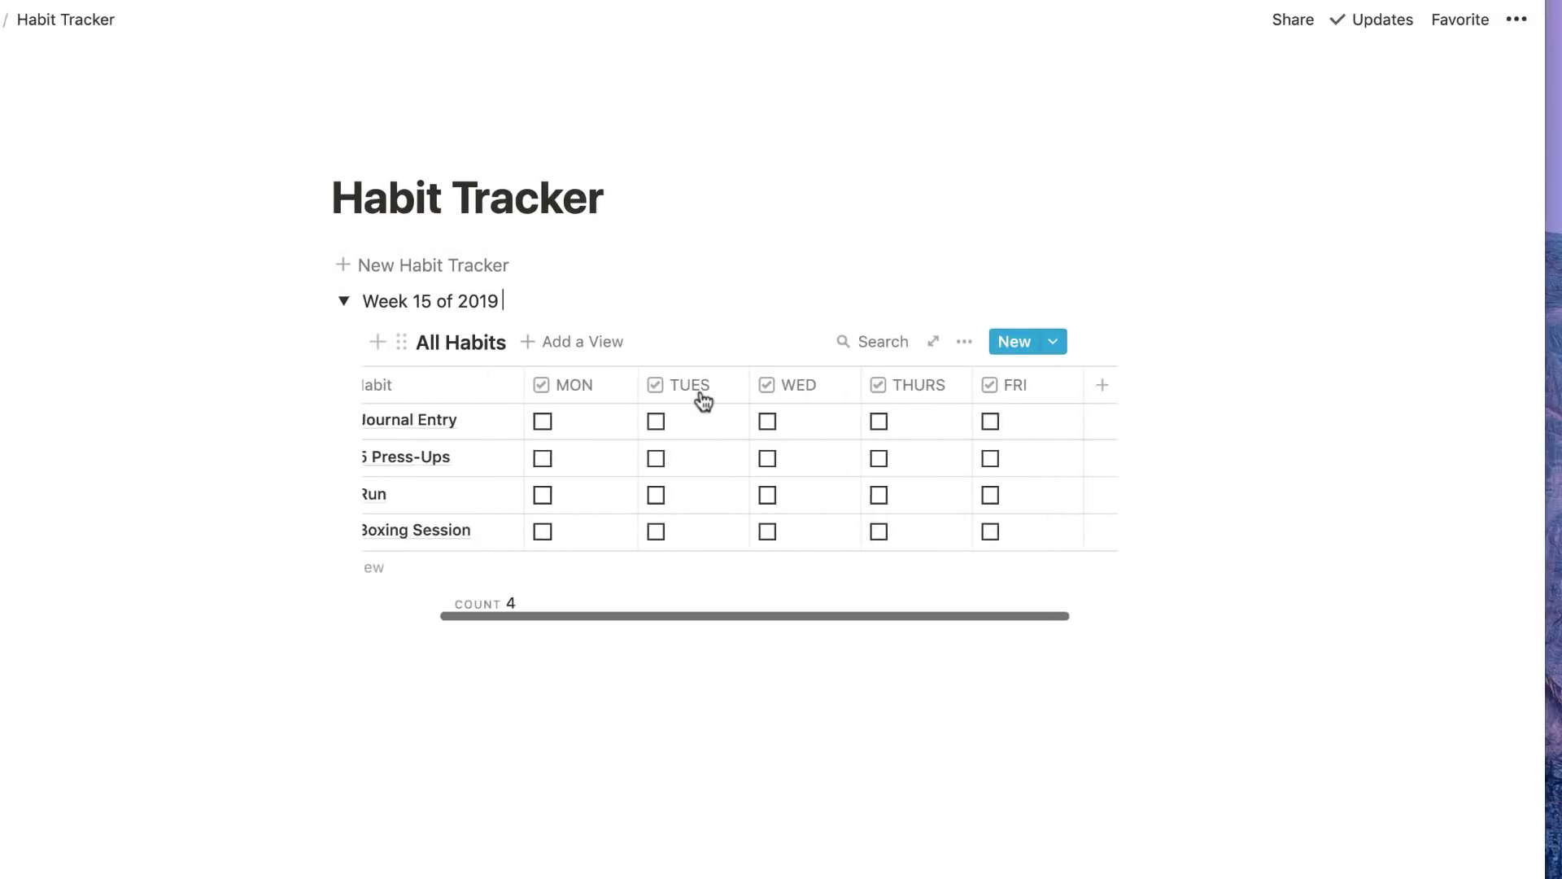
scroll(704, 400, left, 2)
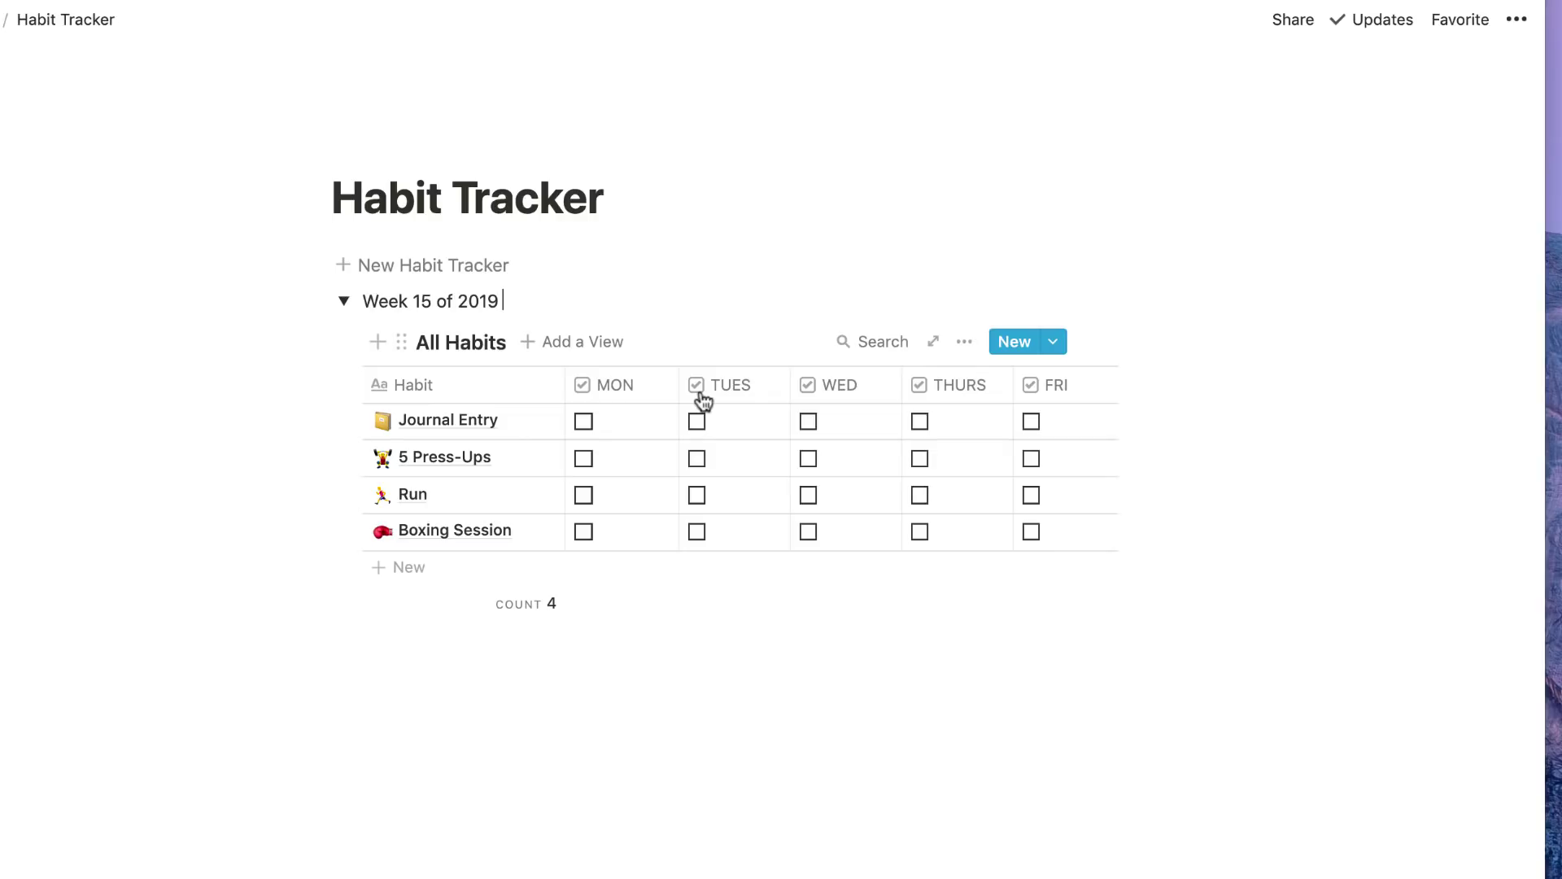
scroll(702, 401, right, 2)
scroll(733, 399, left, 3)
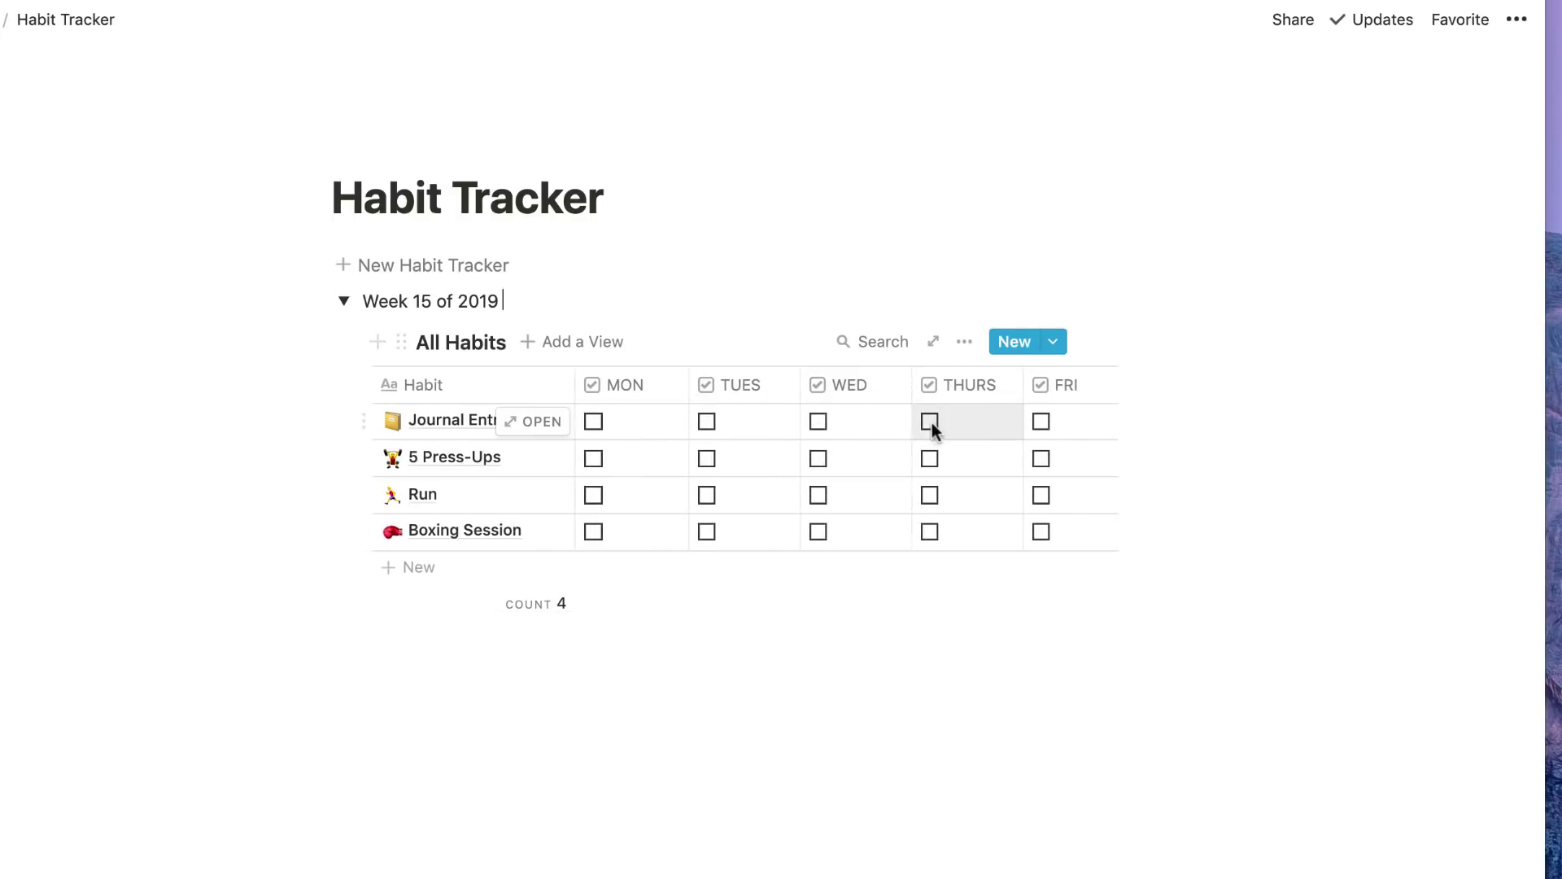
click(930, 422)
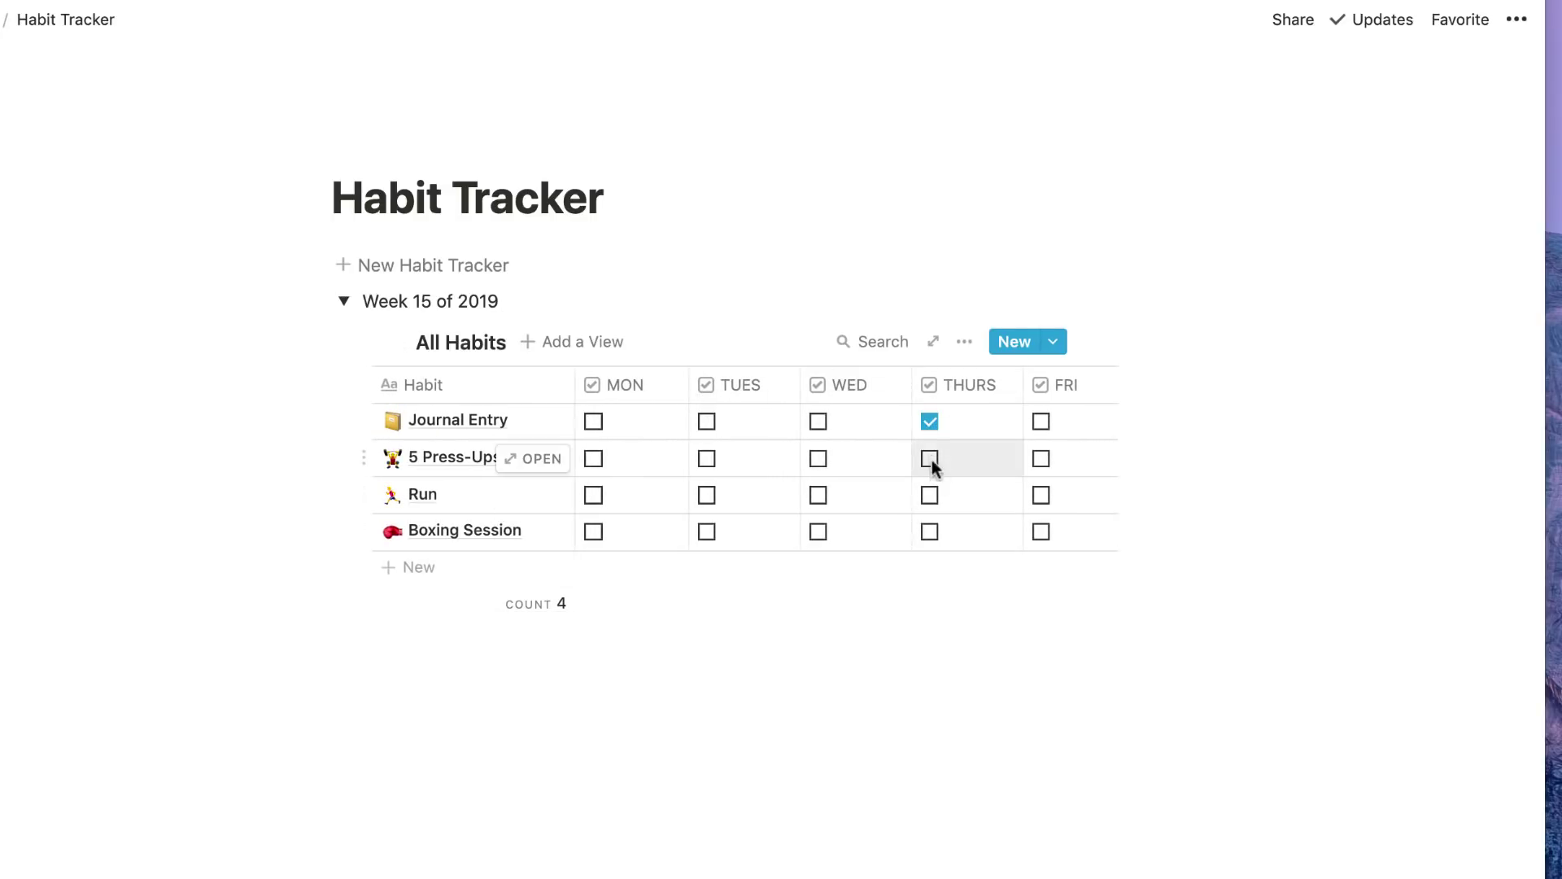
click(930, 458)
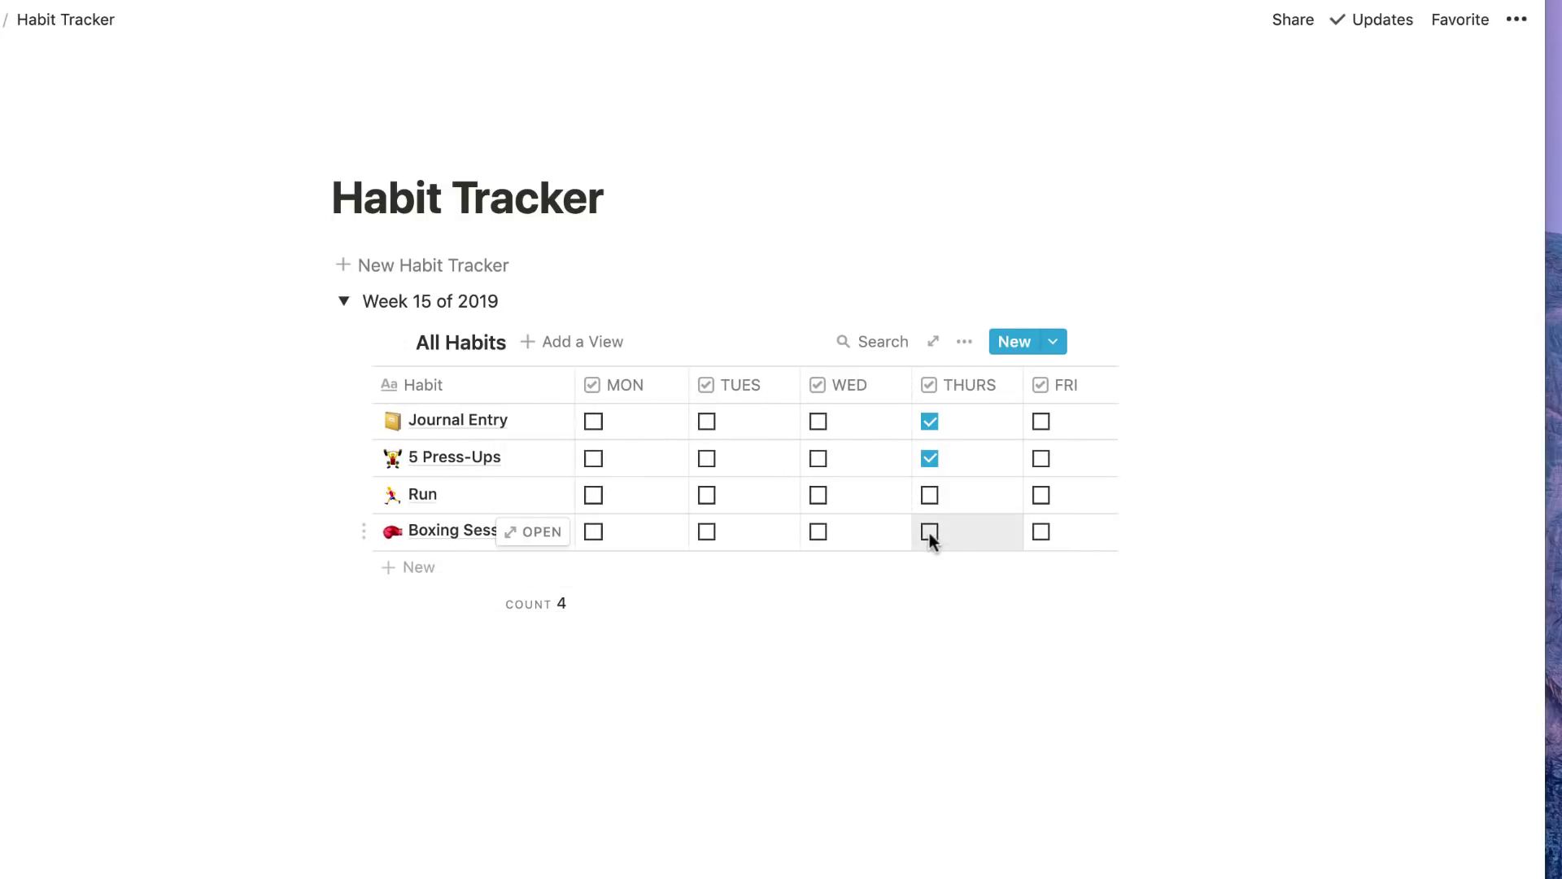
click(929, 532)
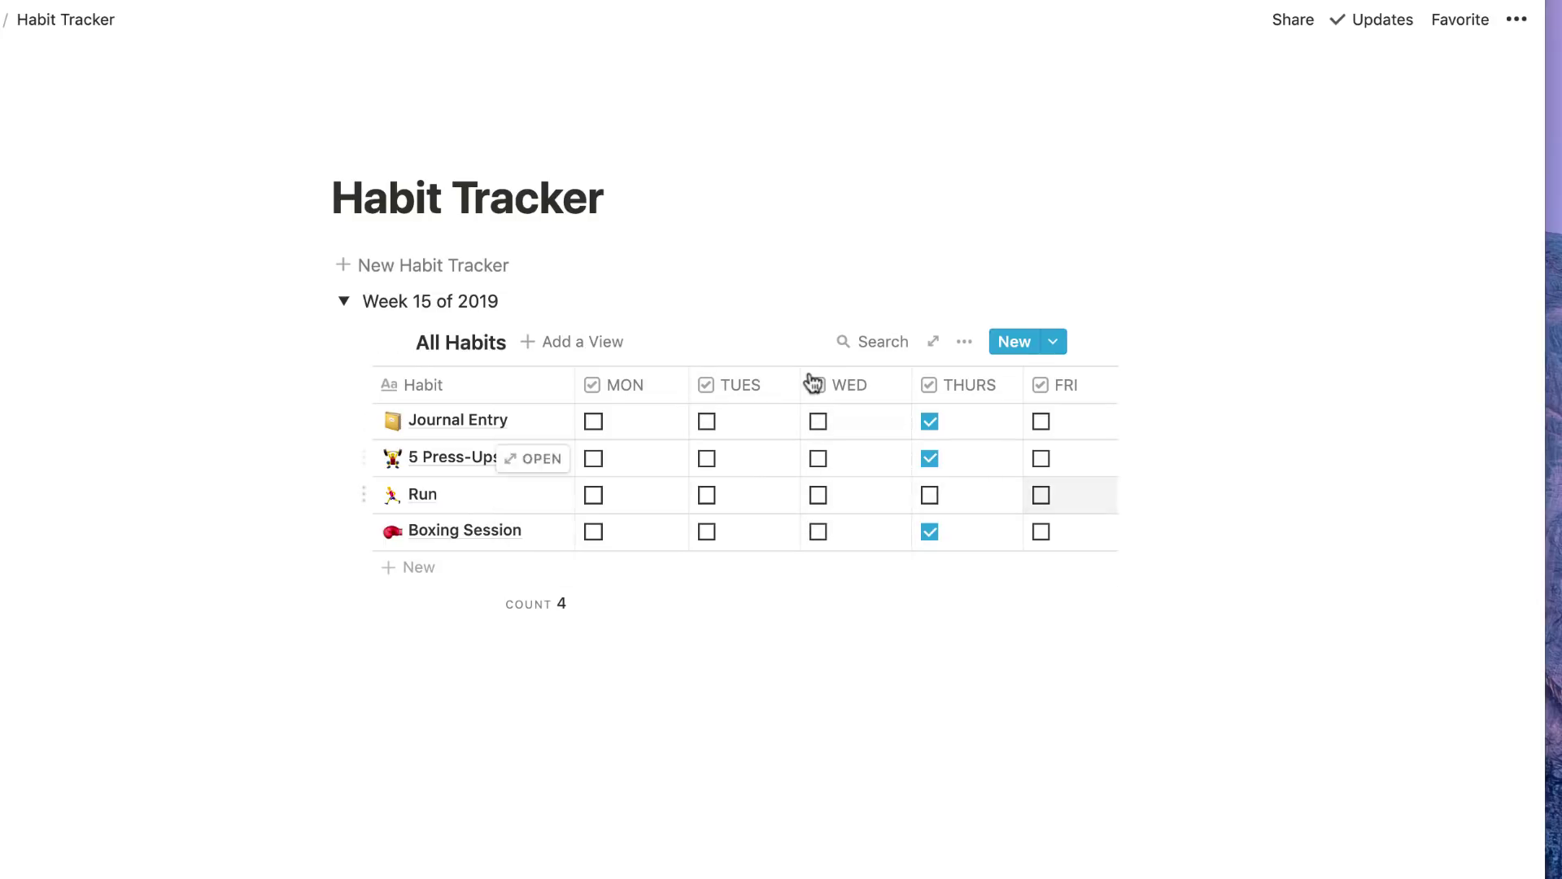
scroll(858, 432, right, 2)
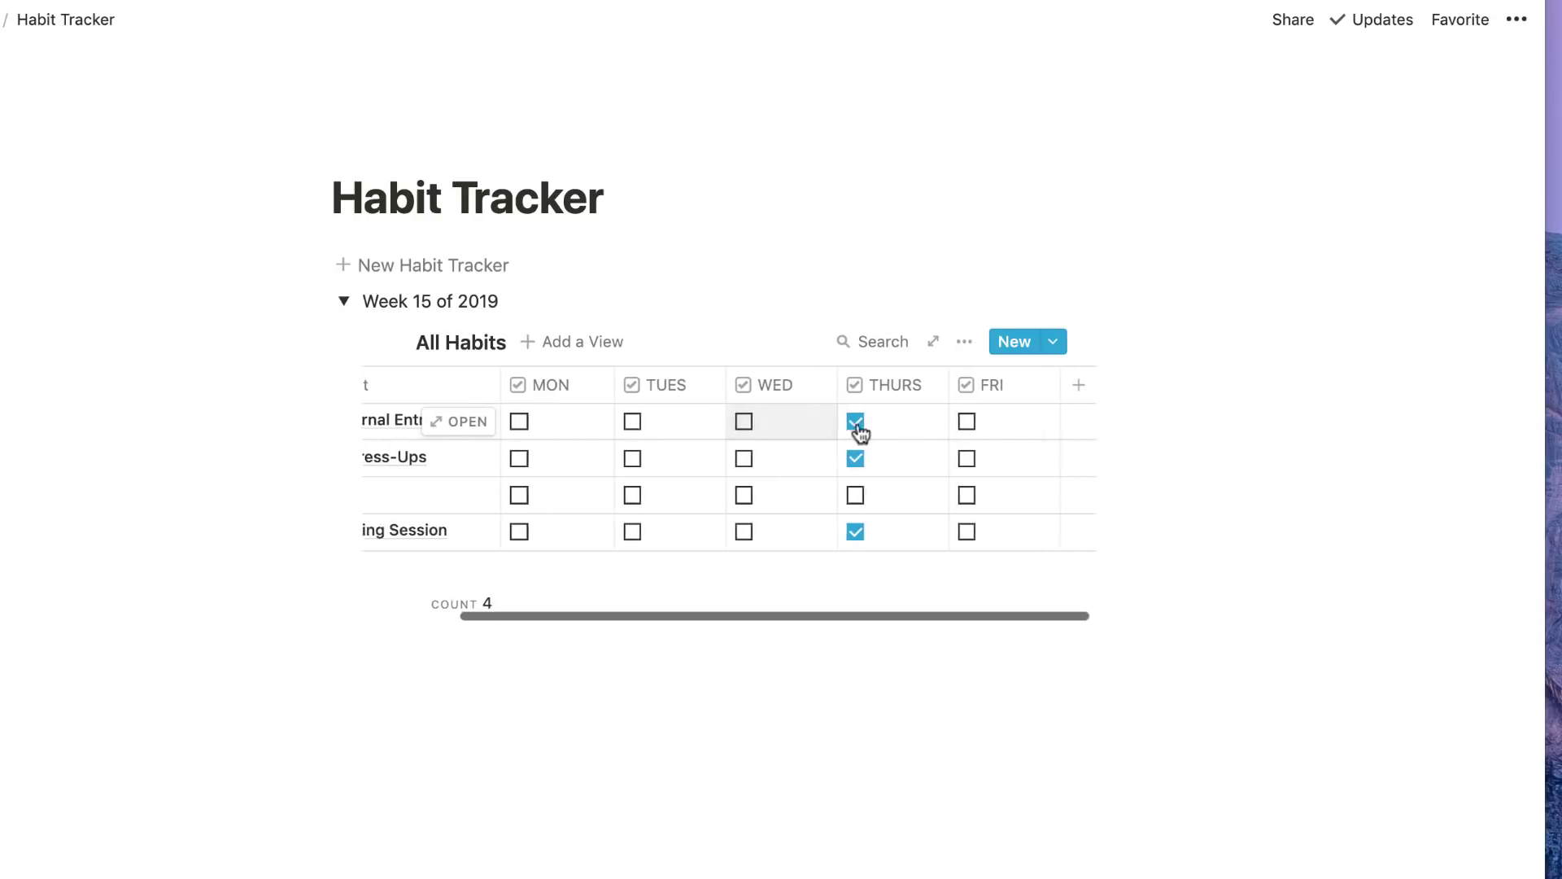
scroll(859, 431, left, 3)
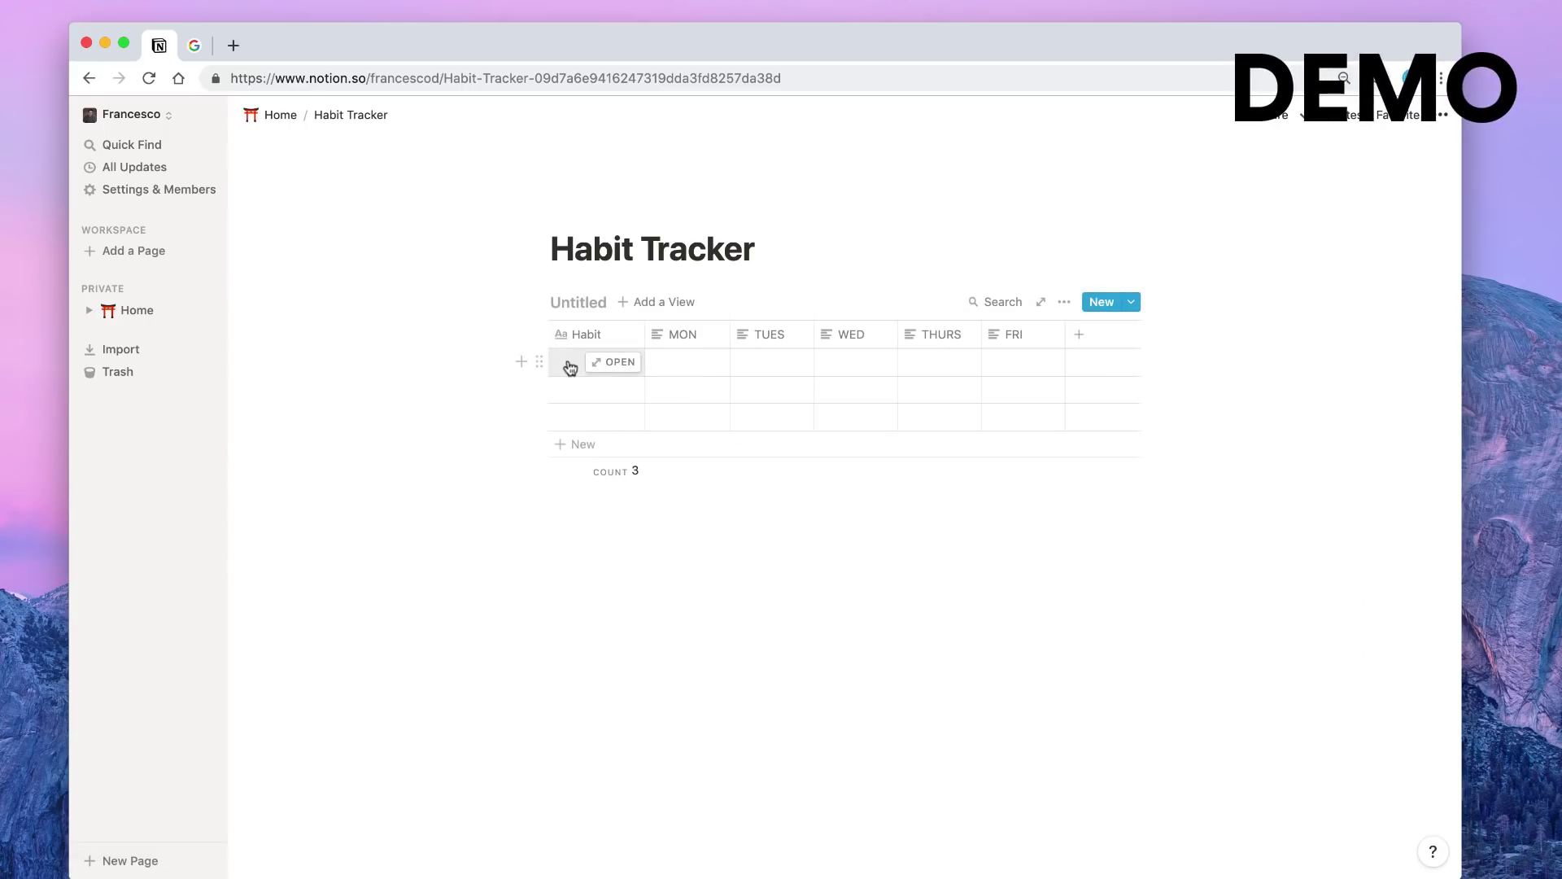
Enter 'Journal Entry' as the first habit and widen the Habit column slightly.
click(568, 362)
text(Jour)
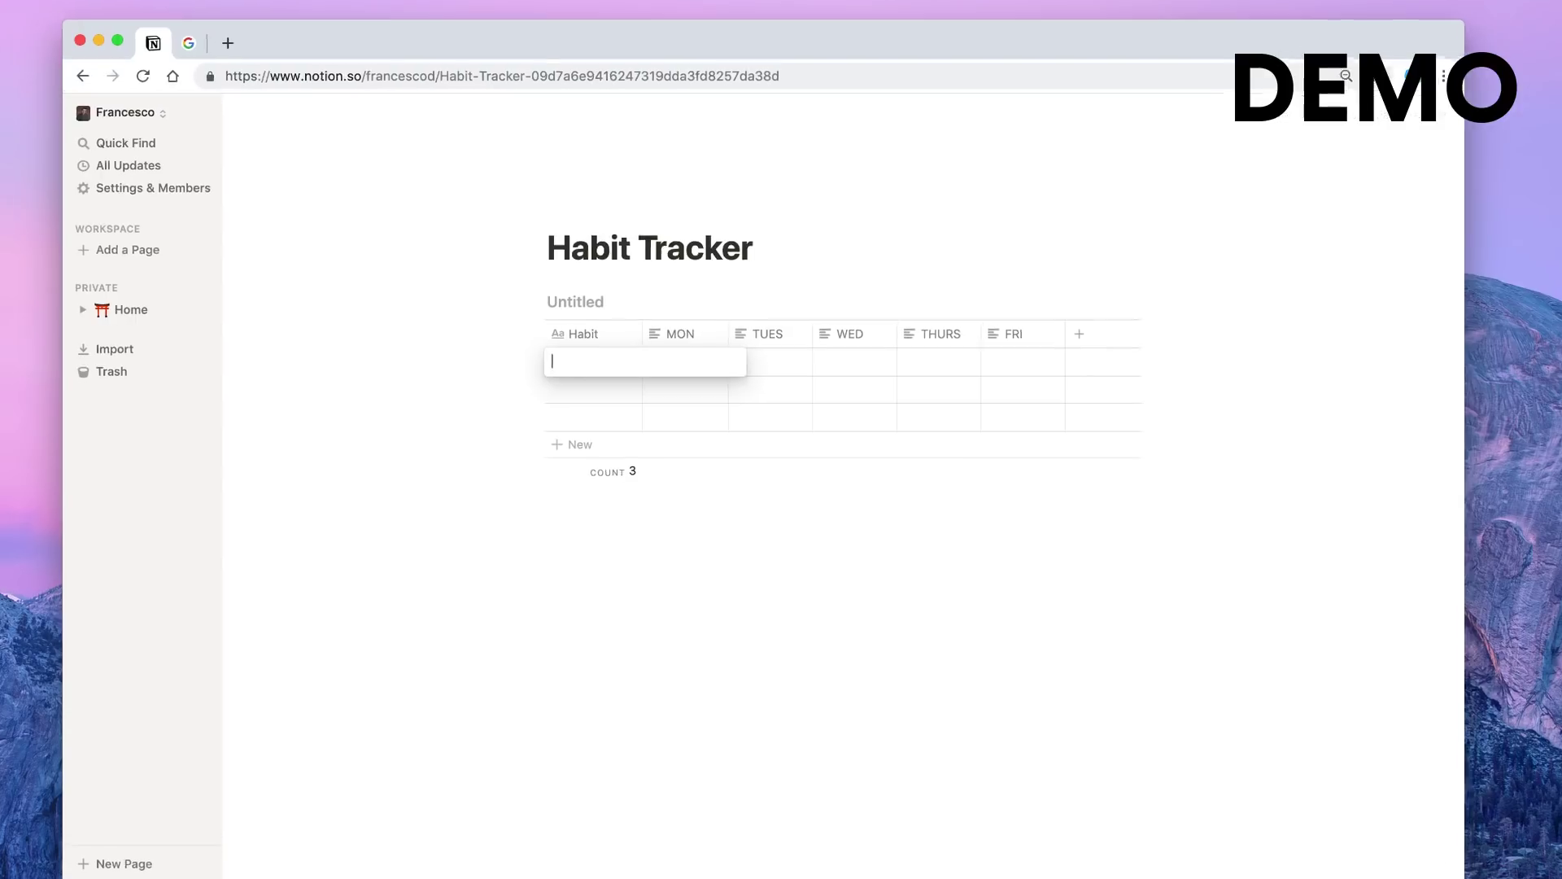
text(nal En)
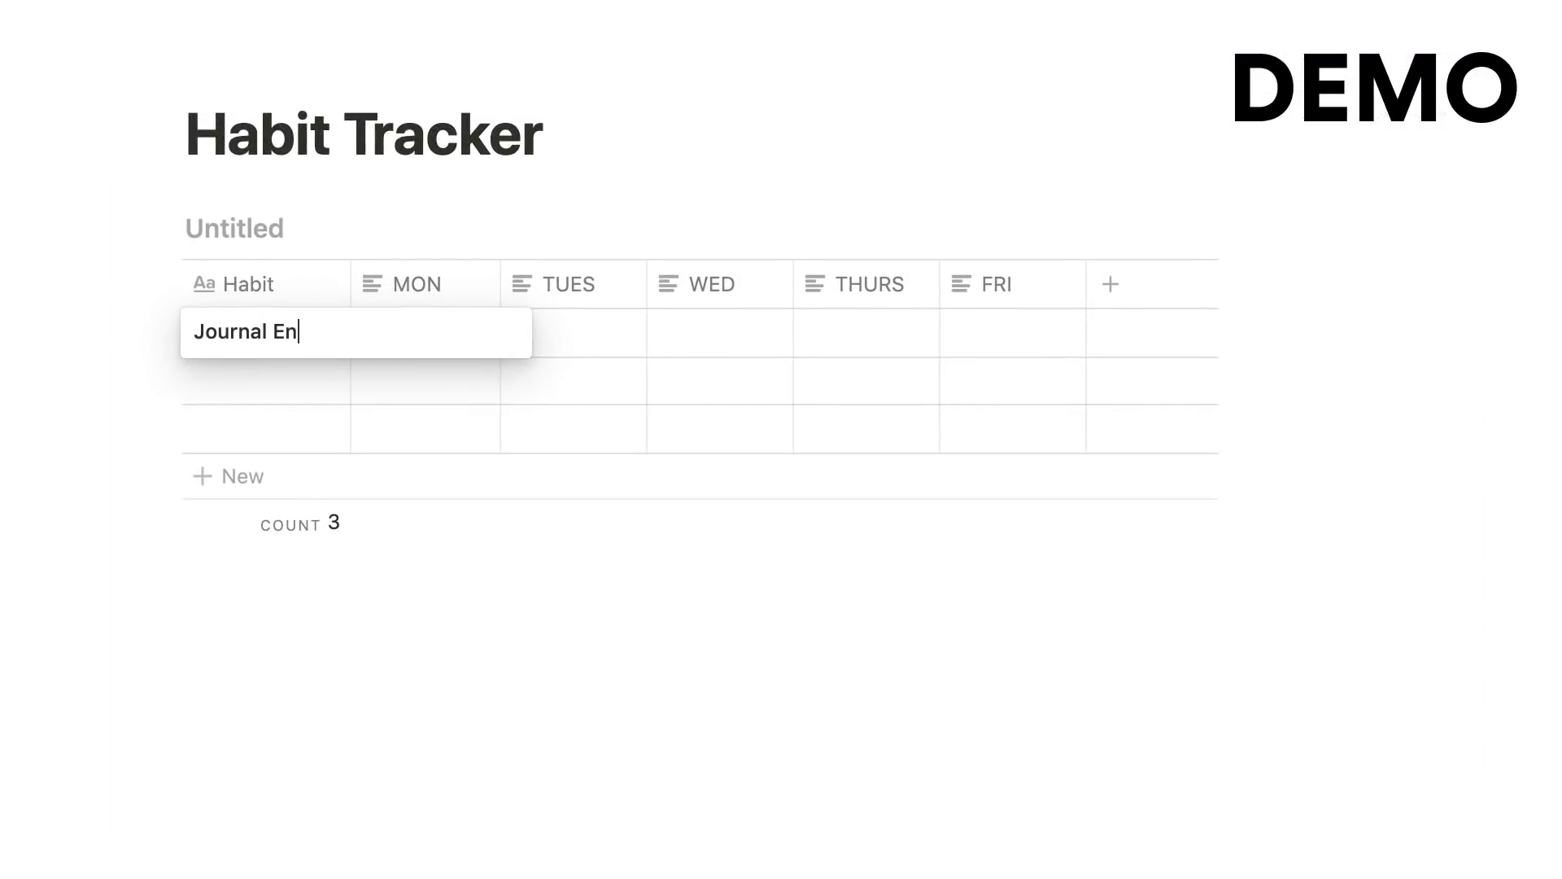
text(try)
key(Escape)
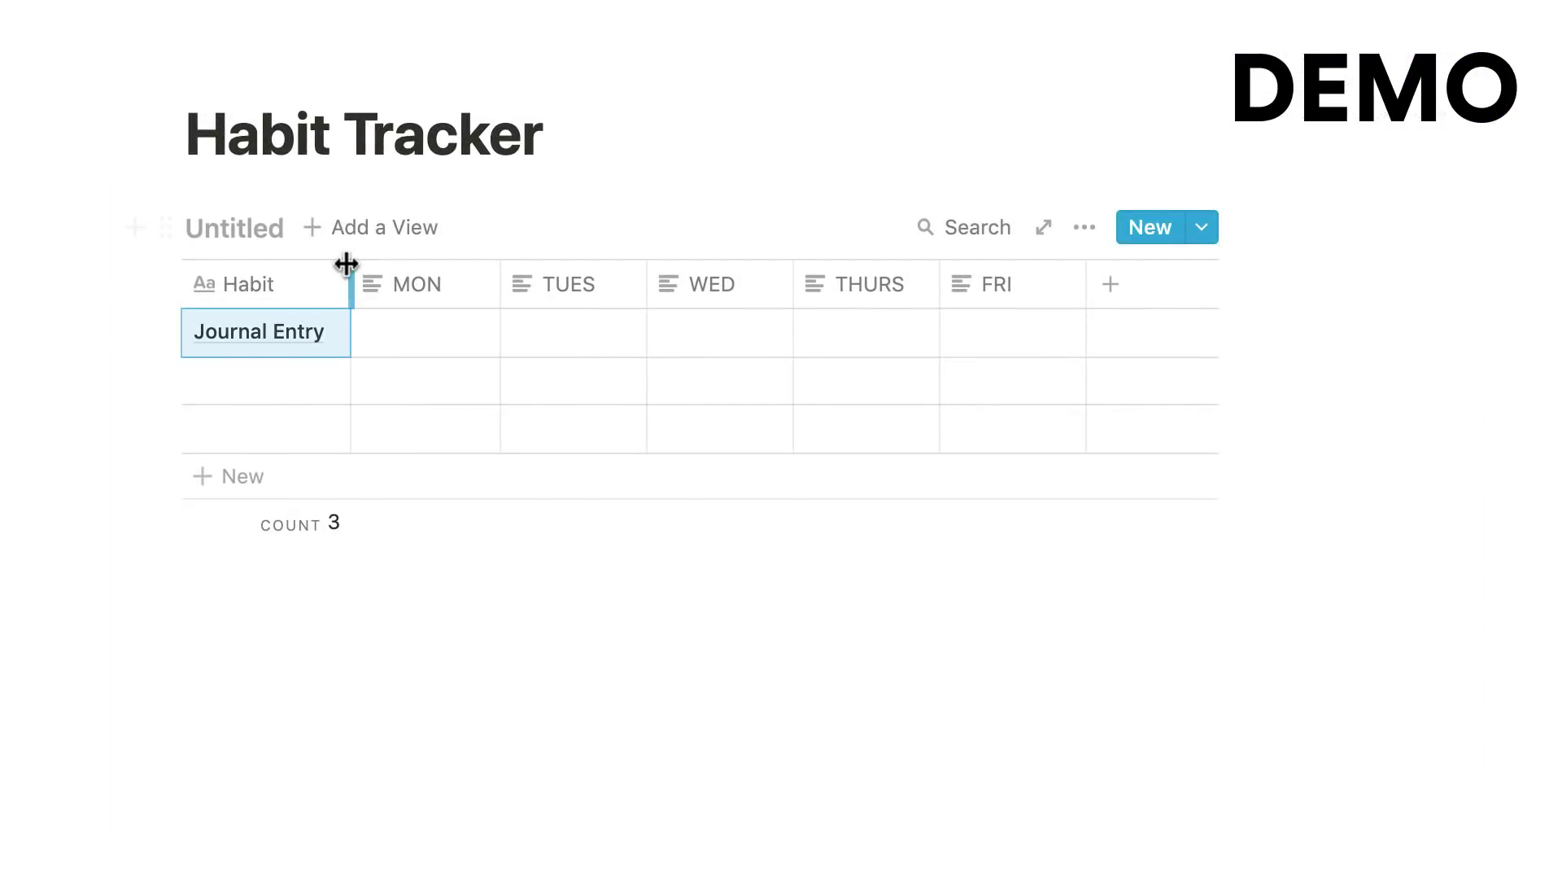
drag(350, 268, 354, 276)
key(Escape)
click(436, 746)
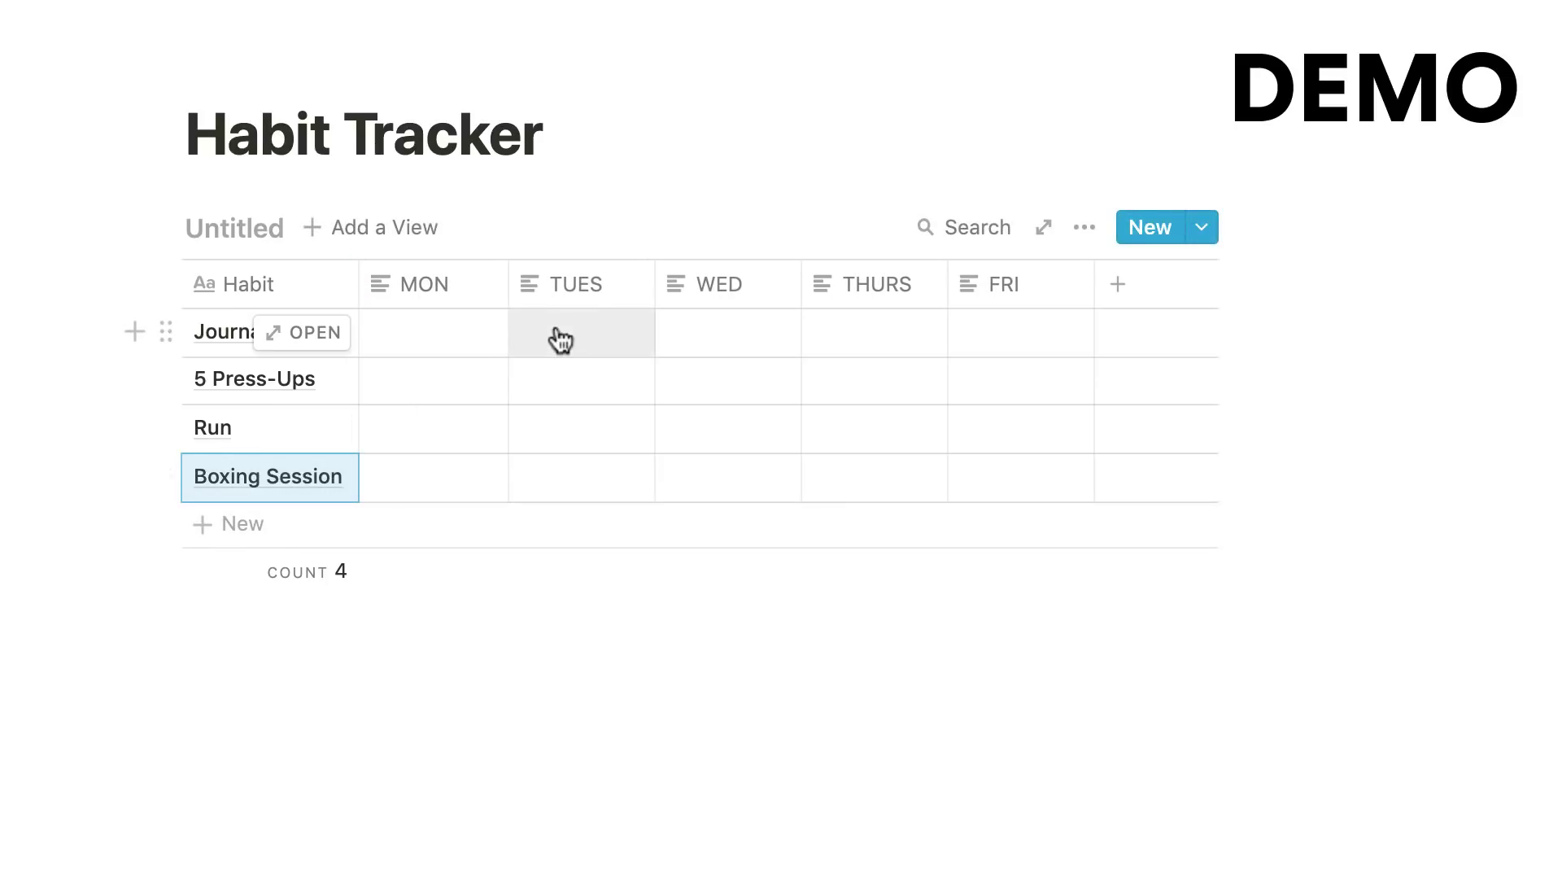
Change the MON, TUES and WED columns from Text to Checkbox property type.
click(453, 295)
mouse_move(523, 455)
click(727, 469)
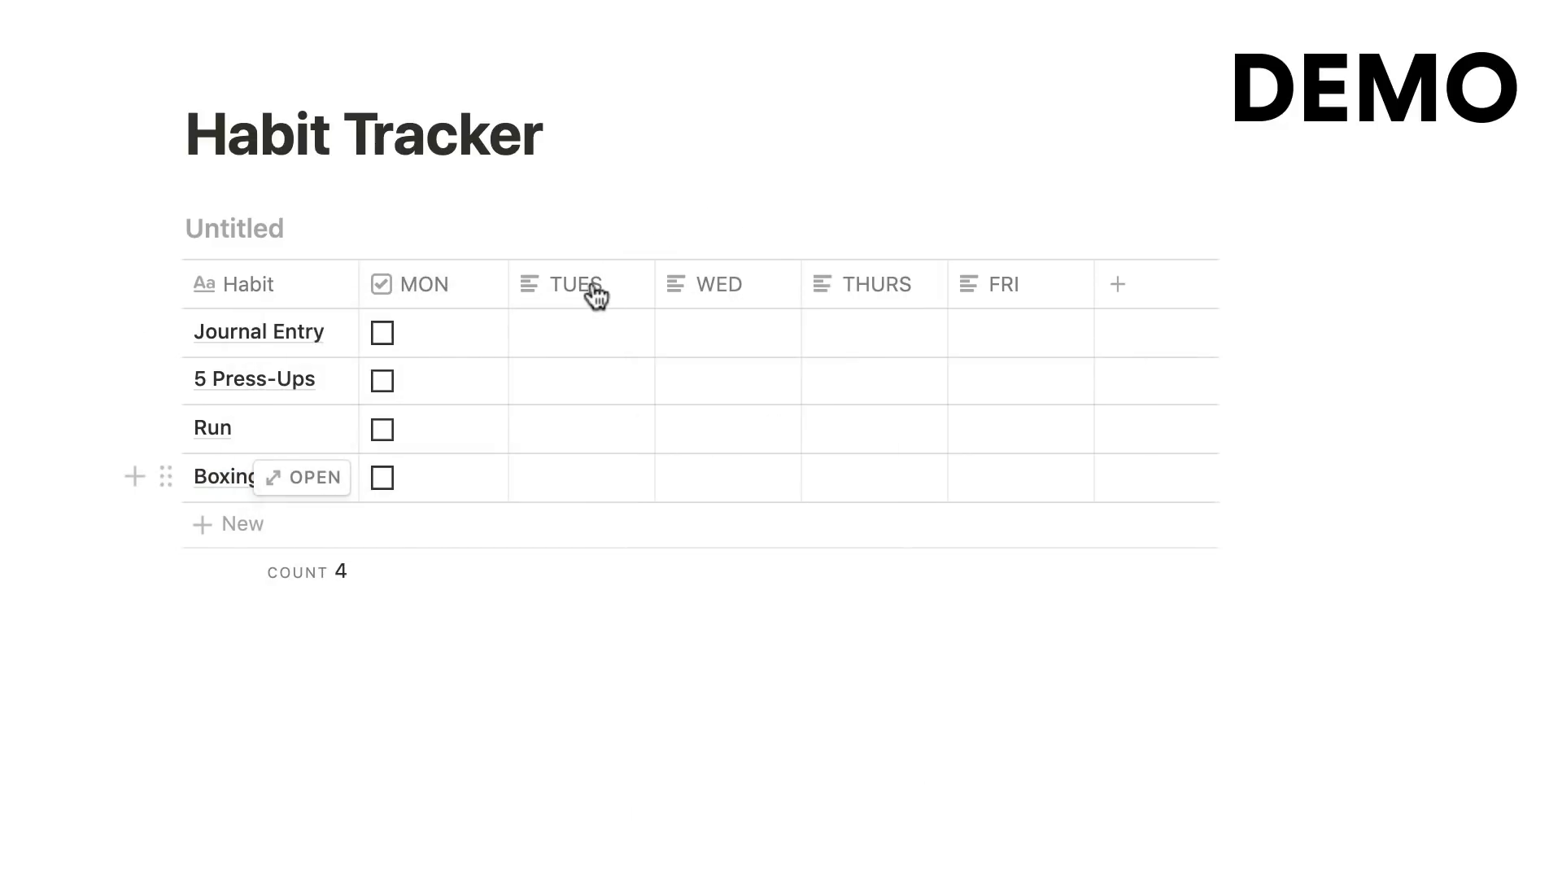
click(597, 290)
mouse_move(708, 457)
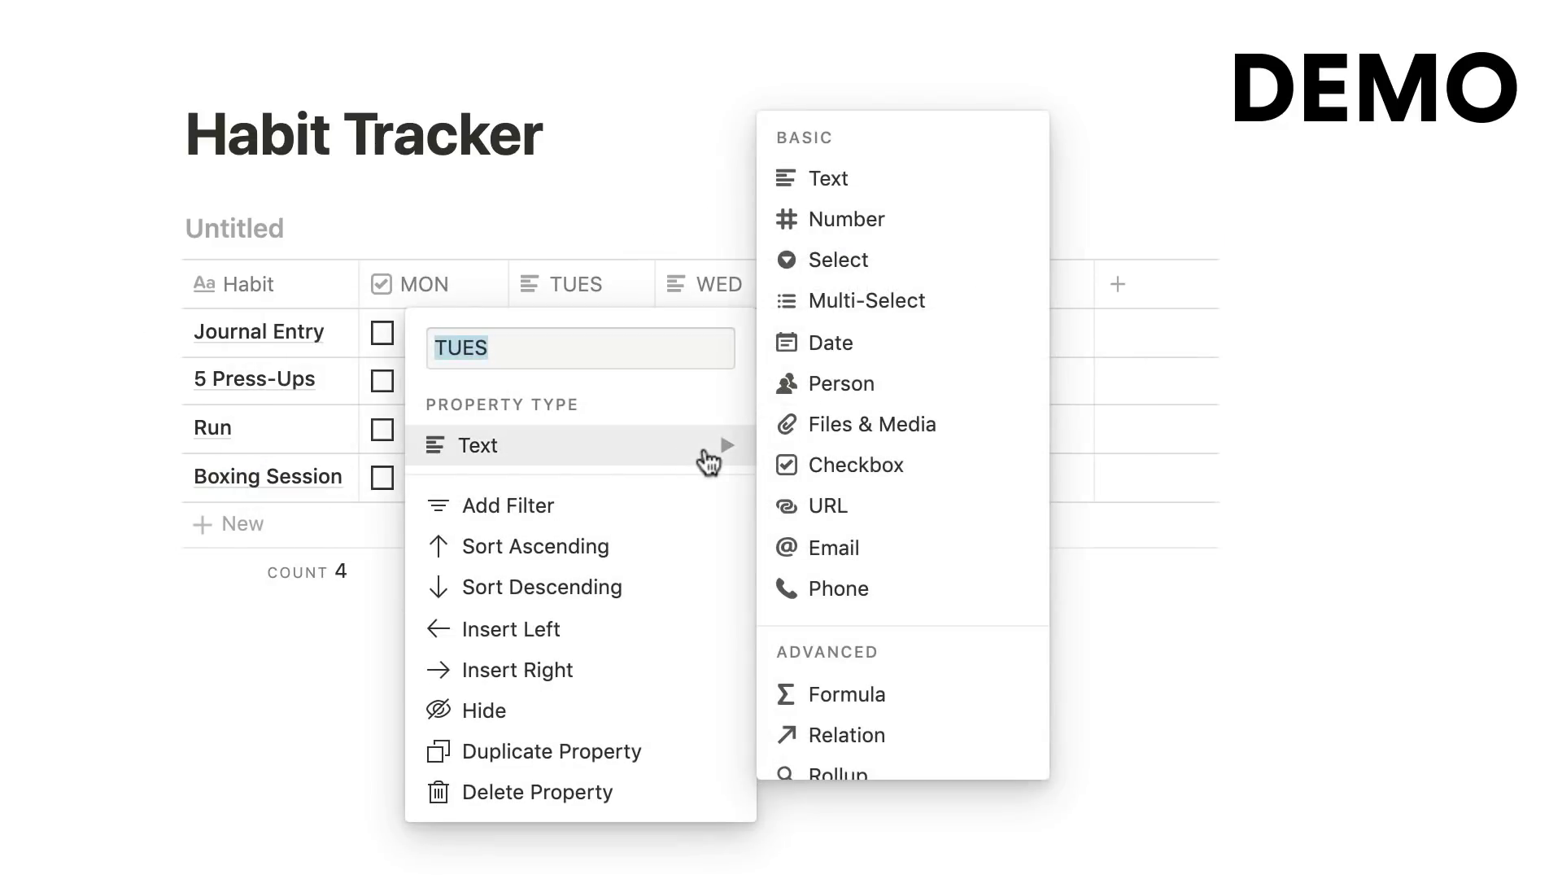
click(899, 472)
click(739, 284)
mouse_move(777, 462)
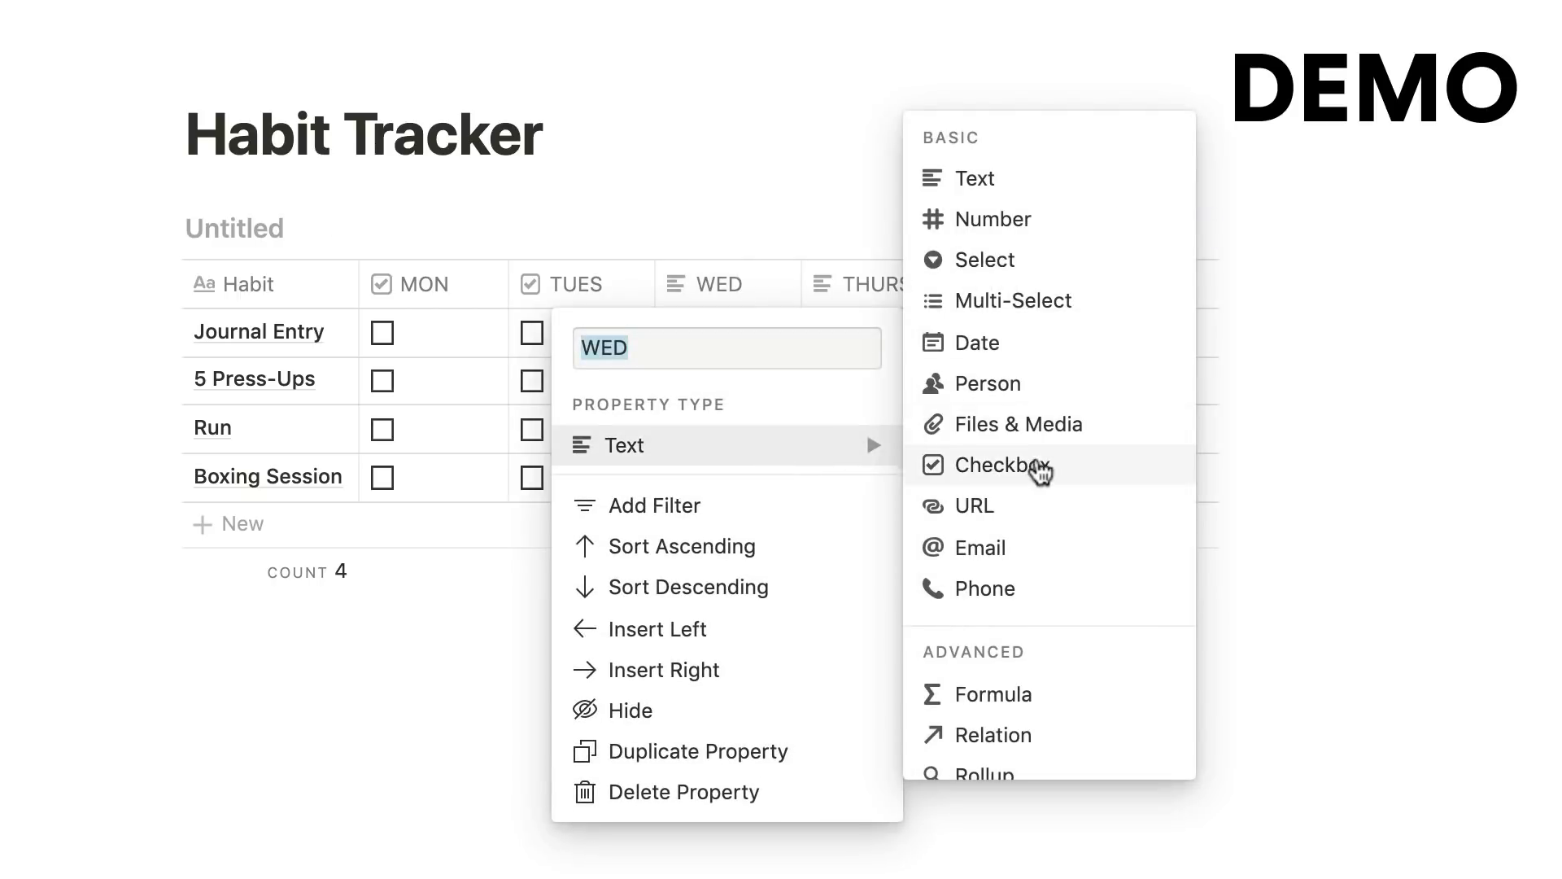
click(1036, 464)
Change the THURS and FRI columns from Text to Checkbox property type.
click(900, 296)
mouse_move(899, 460)
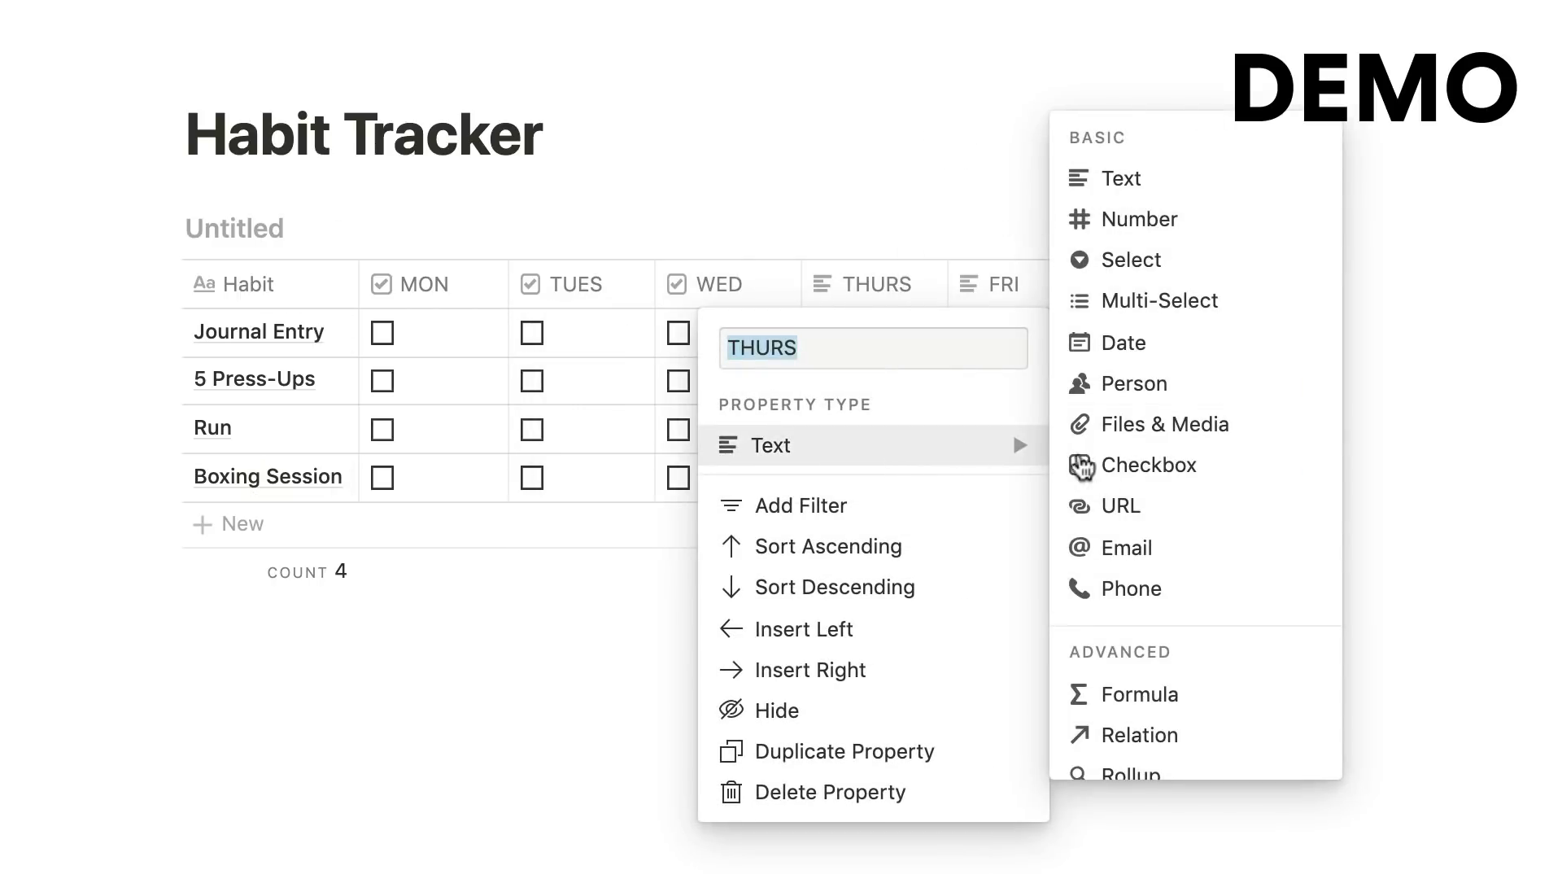
click(1127, 464)
click(1018, 299)
mouse_move(1194, 463)
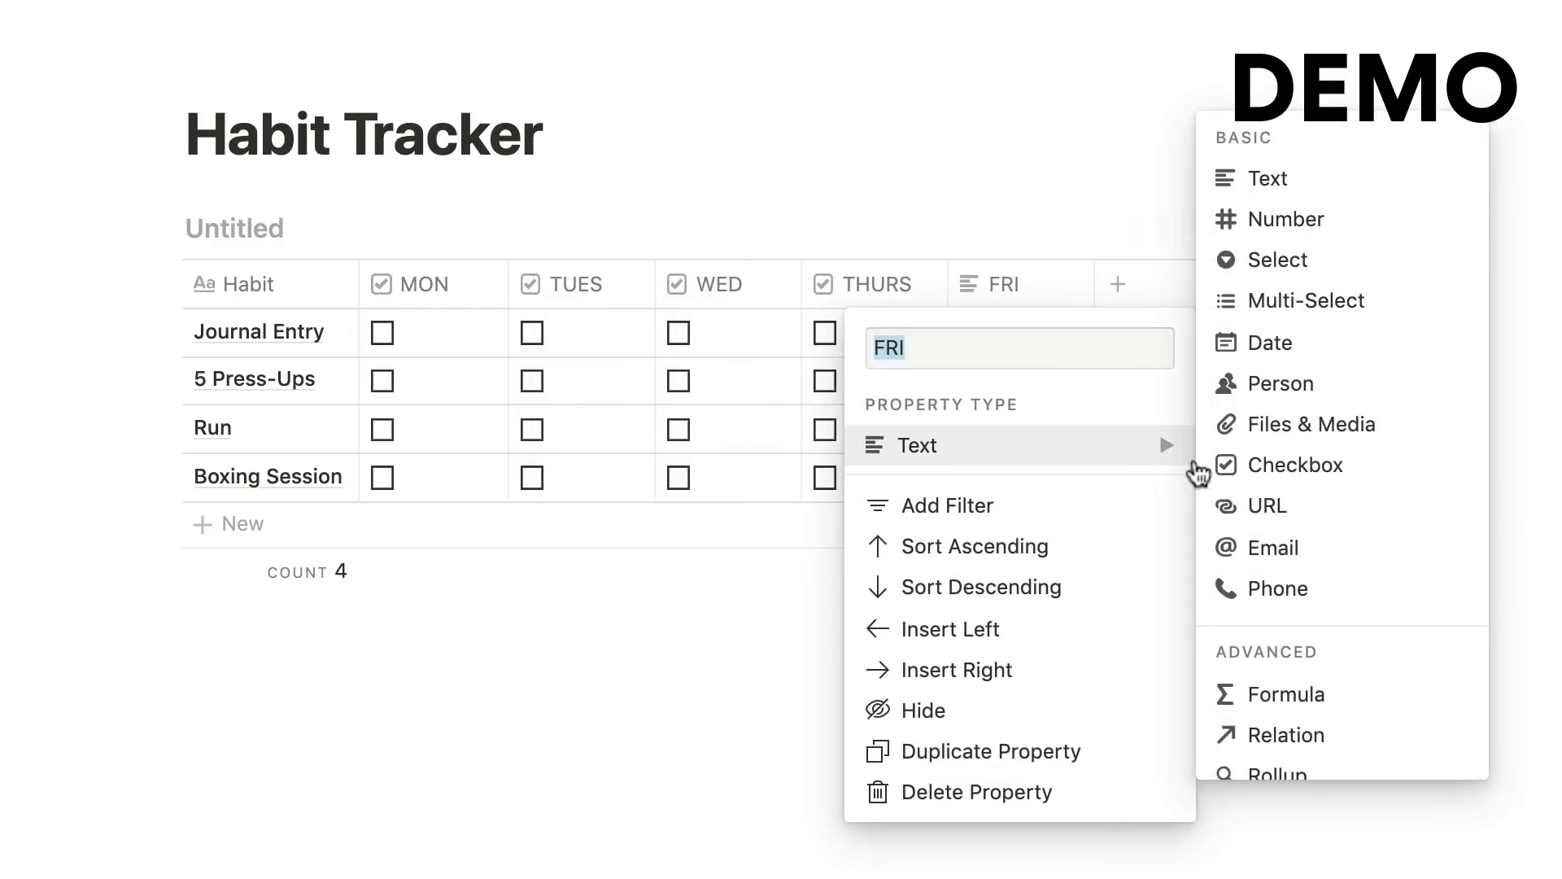
click(1297, 463)
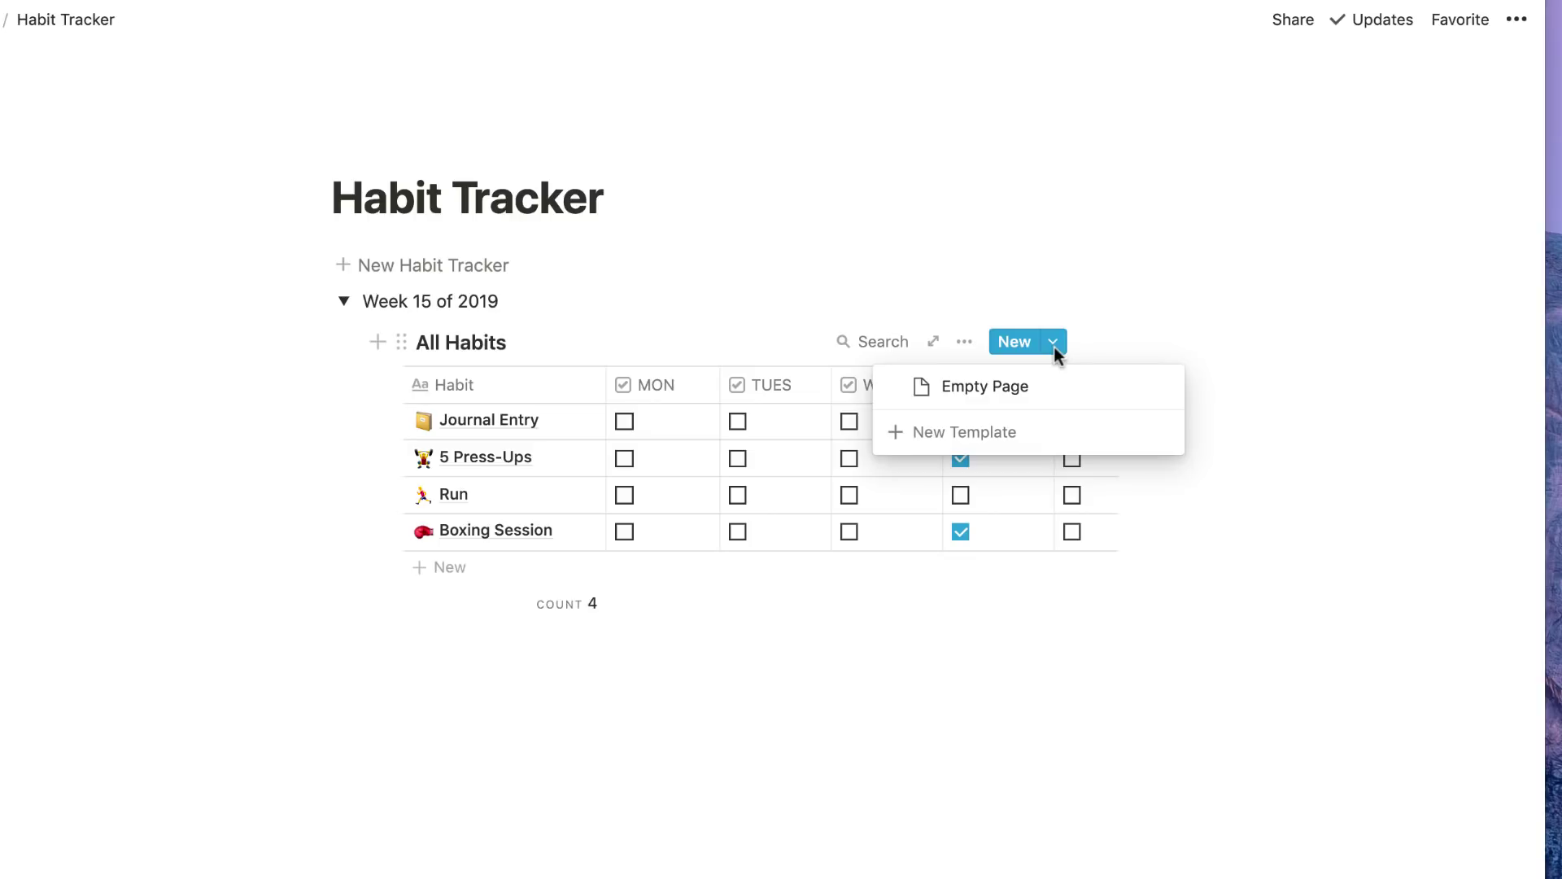
click(1065, 275)
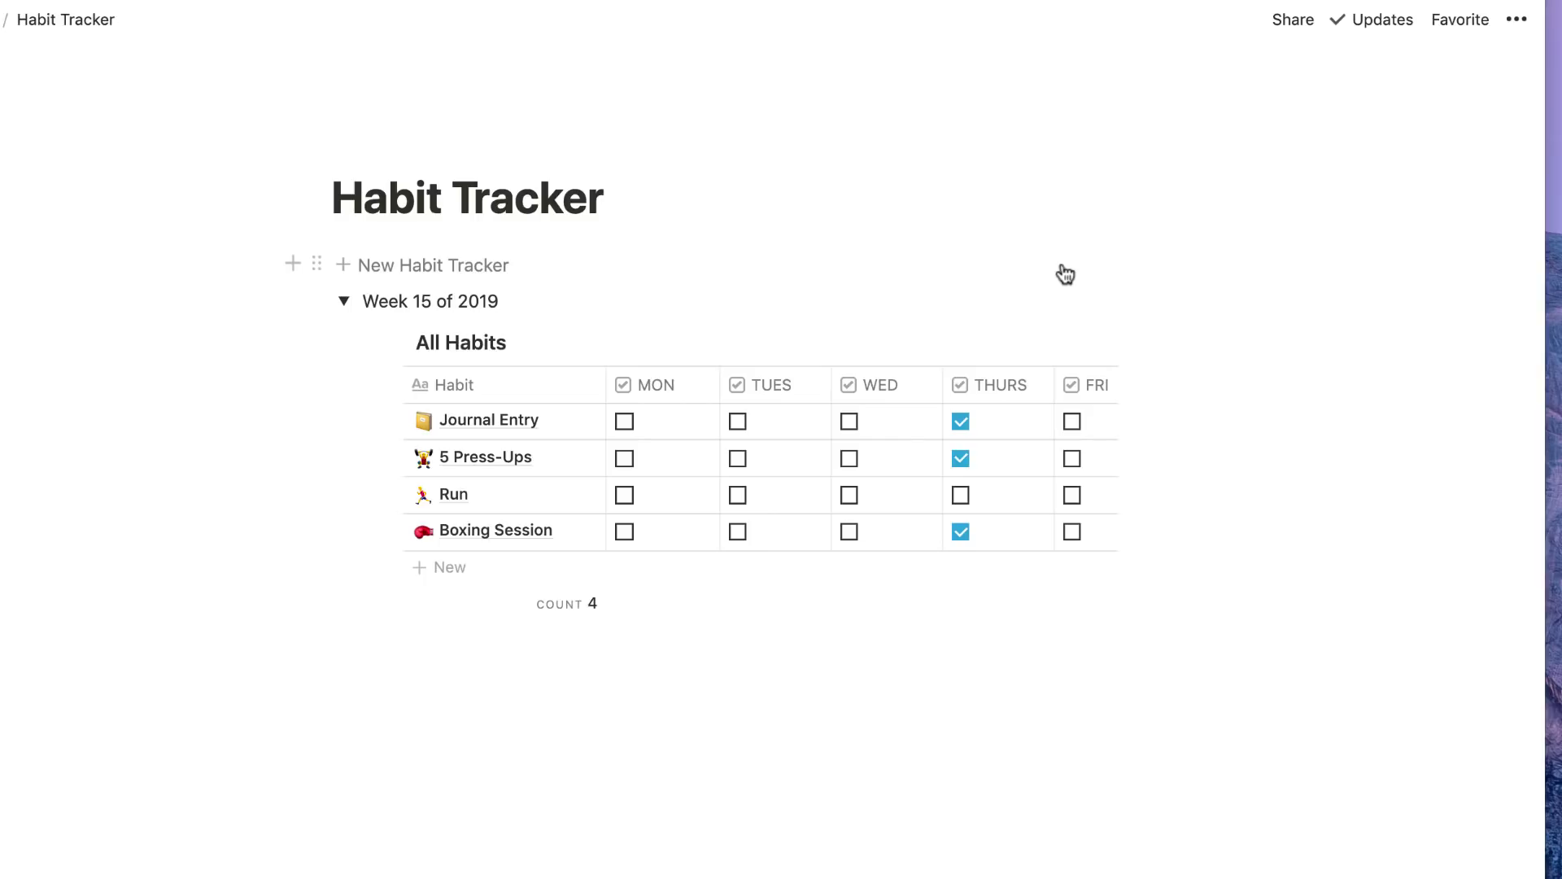
scroll(1007, 390, right, 2)
scroll(1007, 390, left, 2)
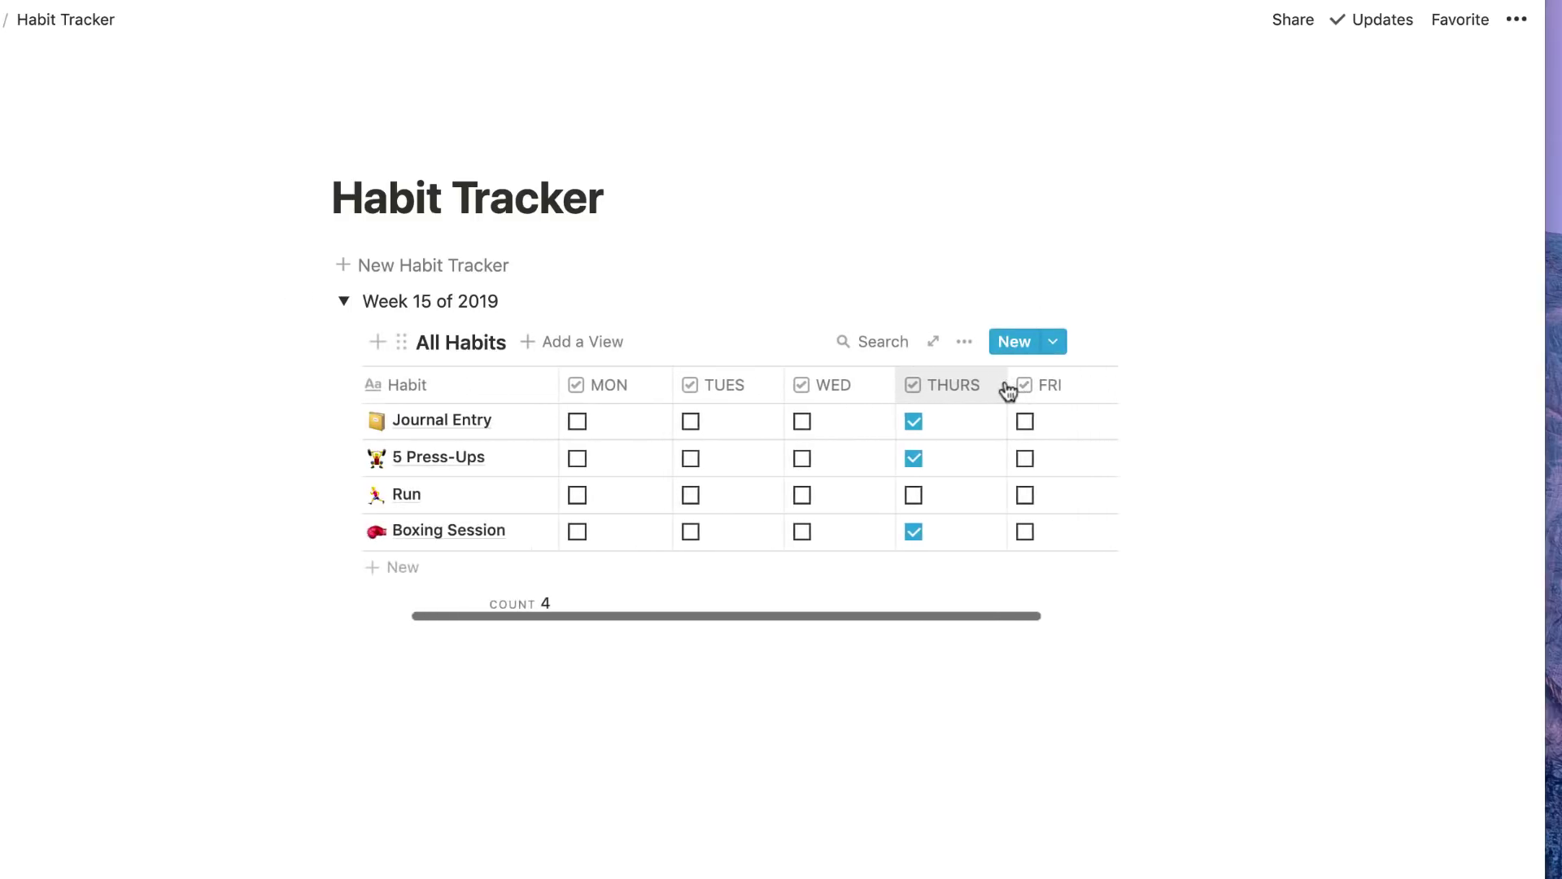
scroll(1008, 390, right, 1)
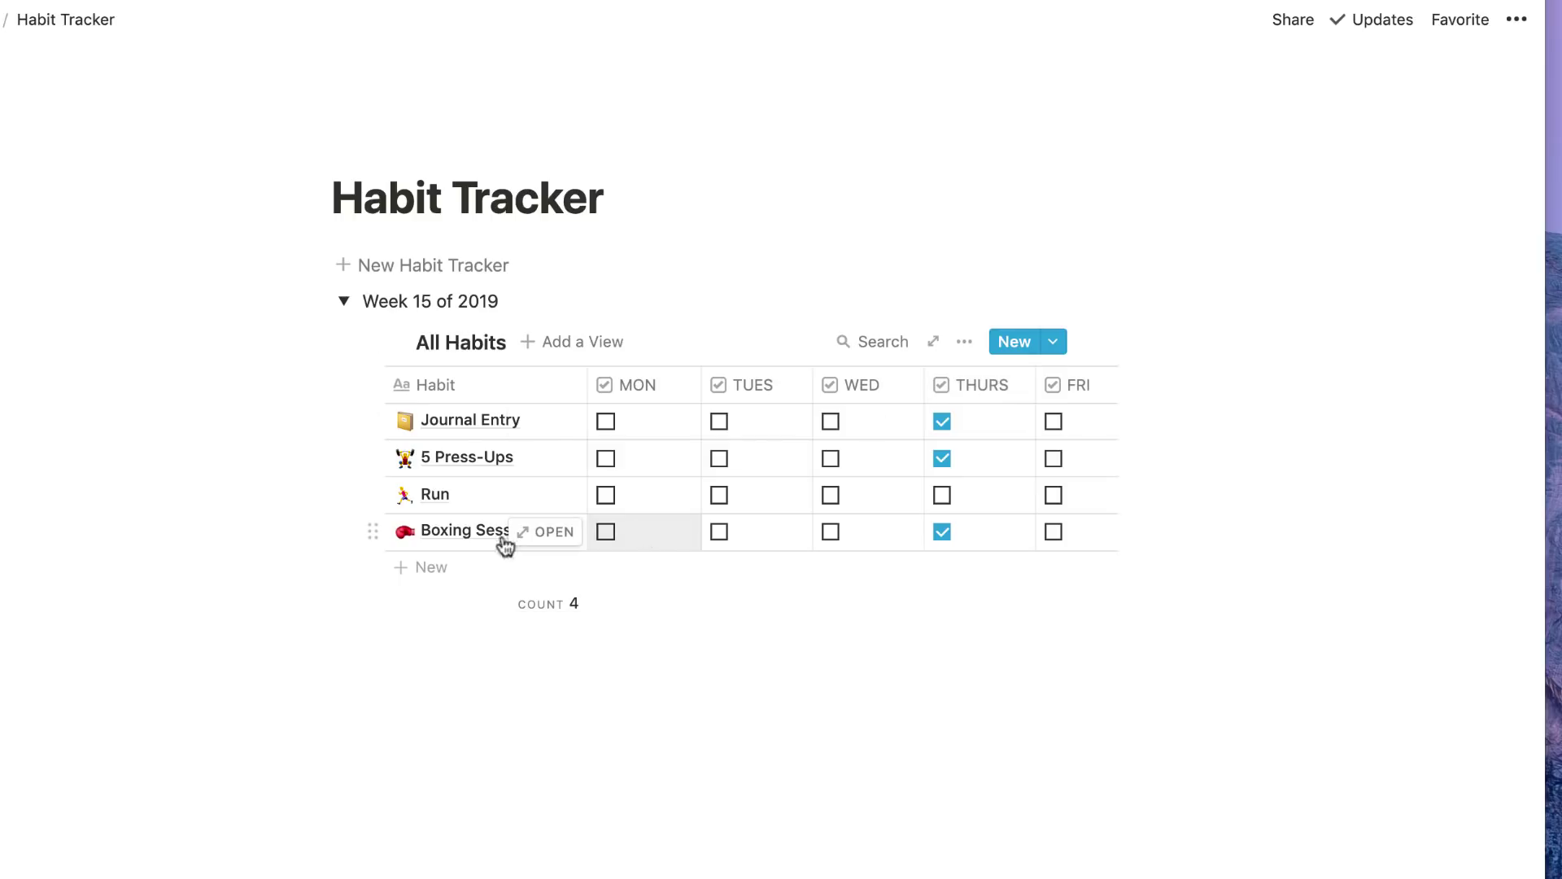
Open Boxing Session, tick its MON and TUES checkboxes, and close the page.
click(547, 533)
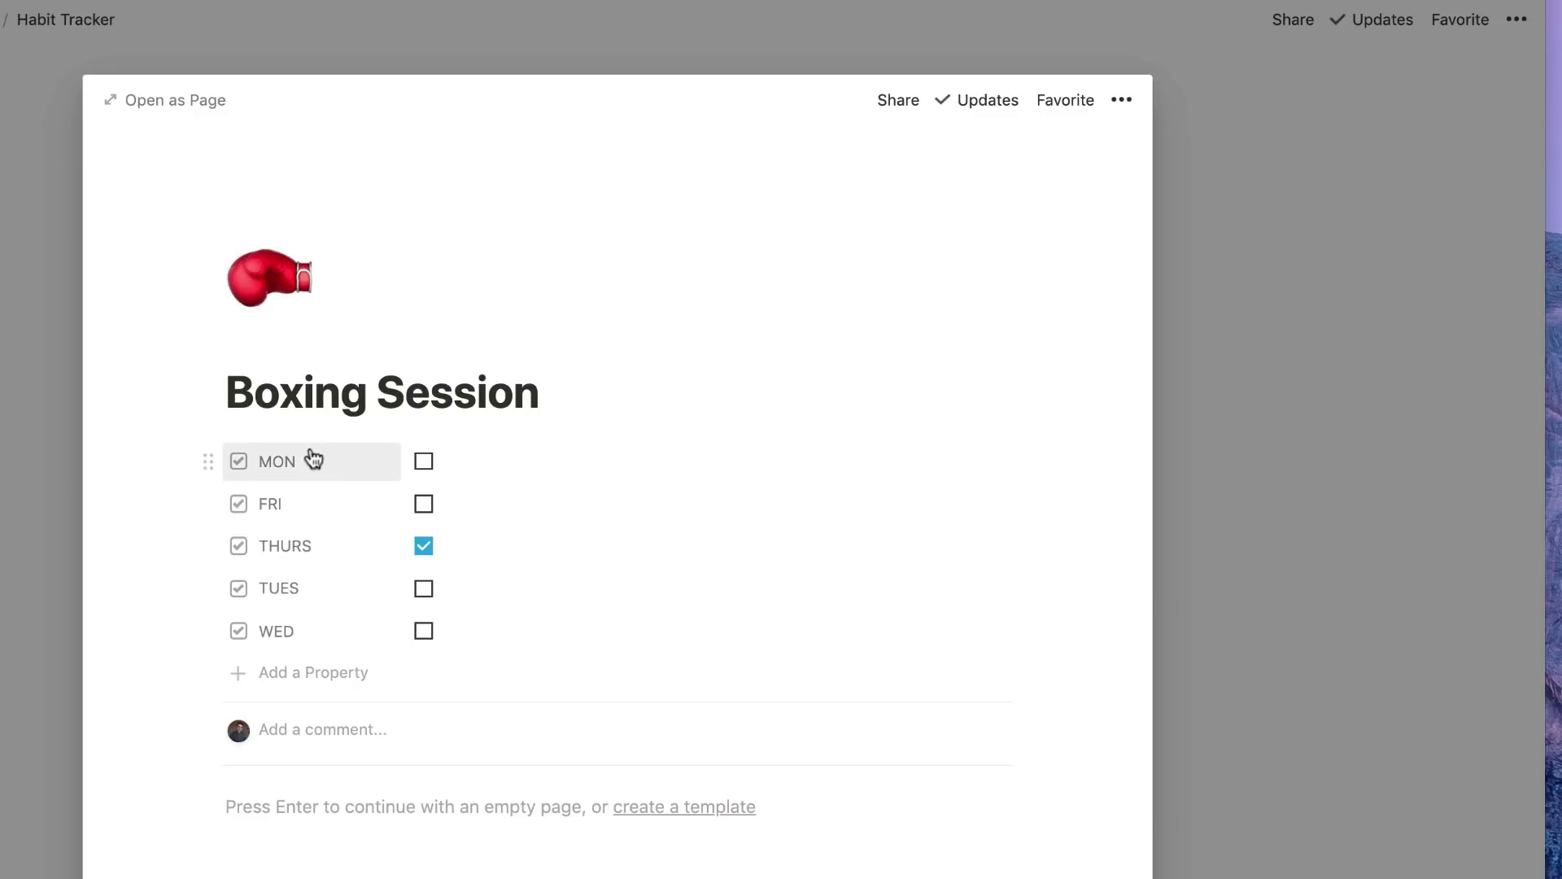
click(423, 461)
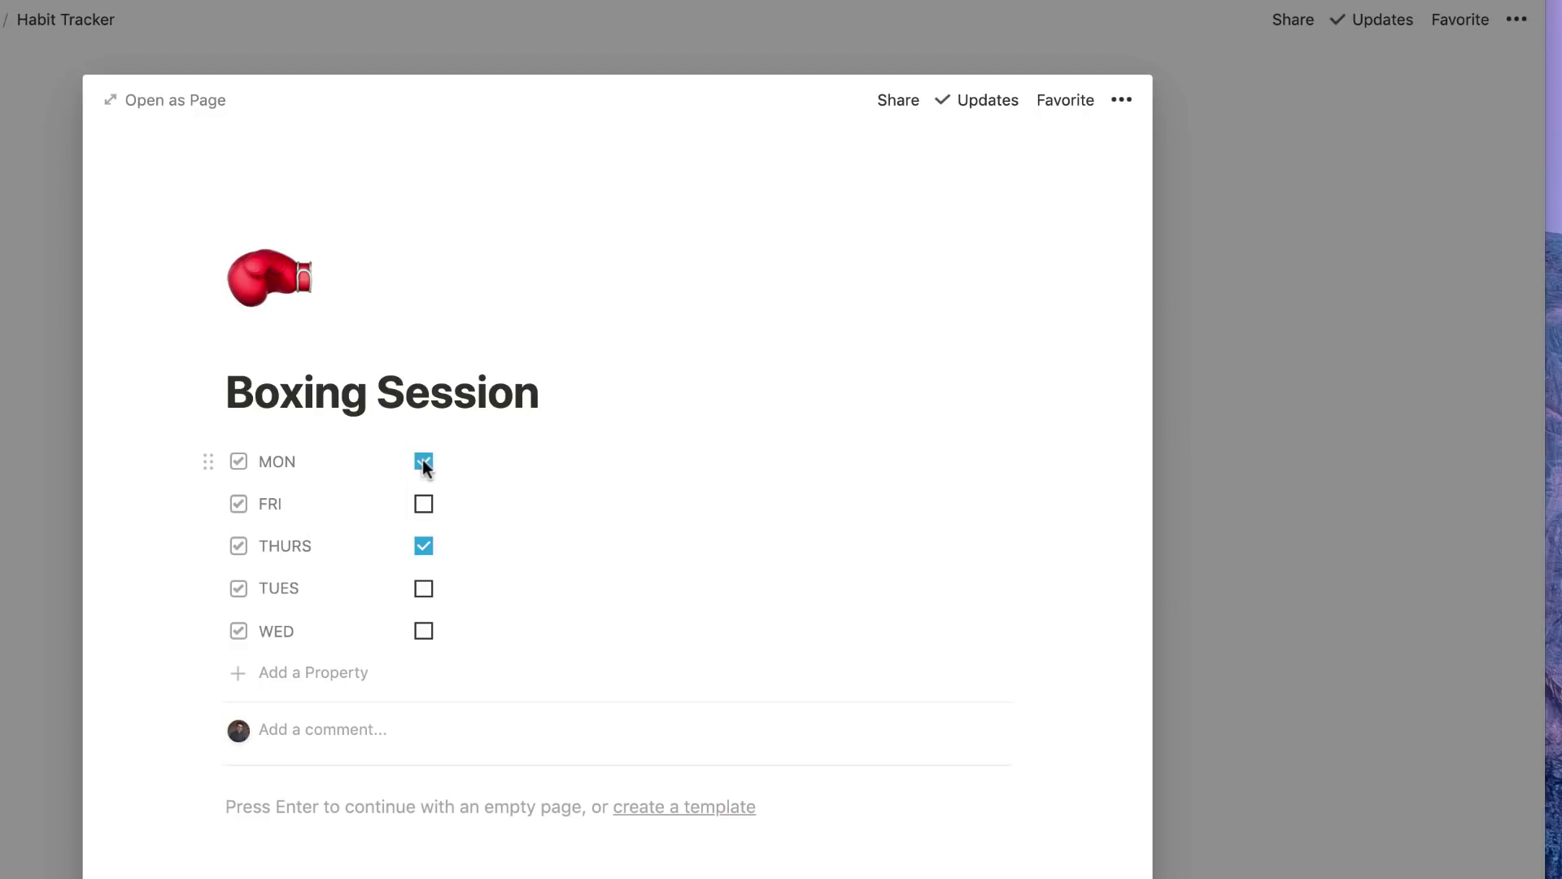
click(424, 587)
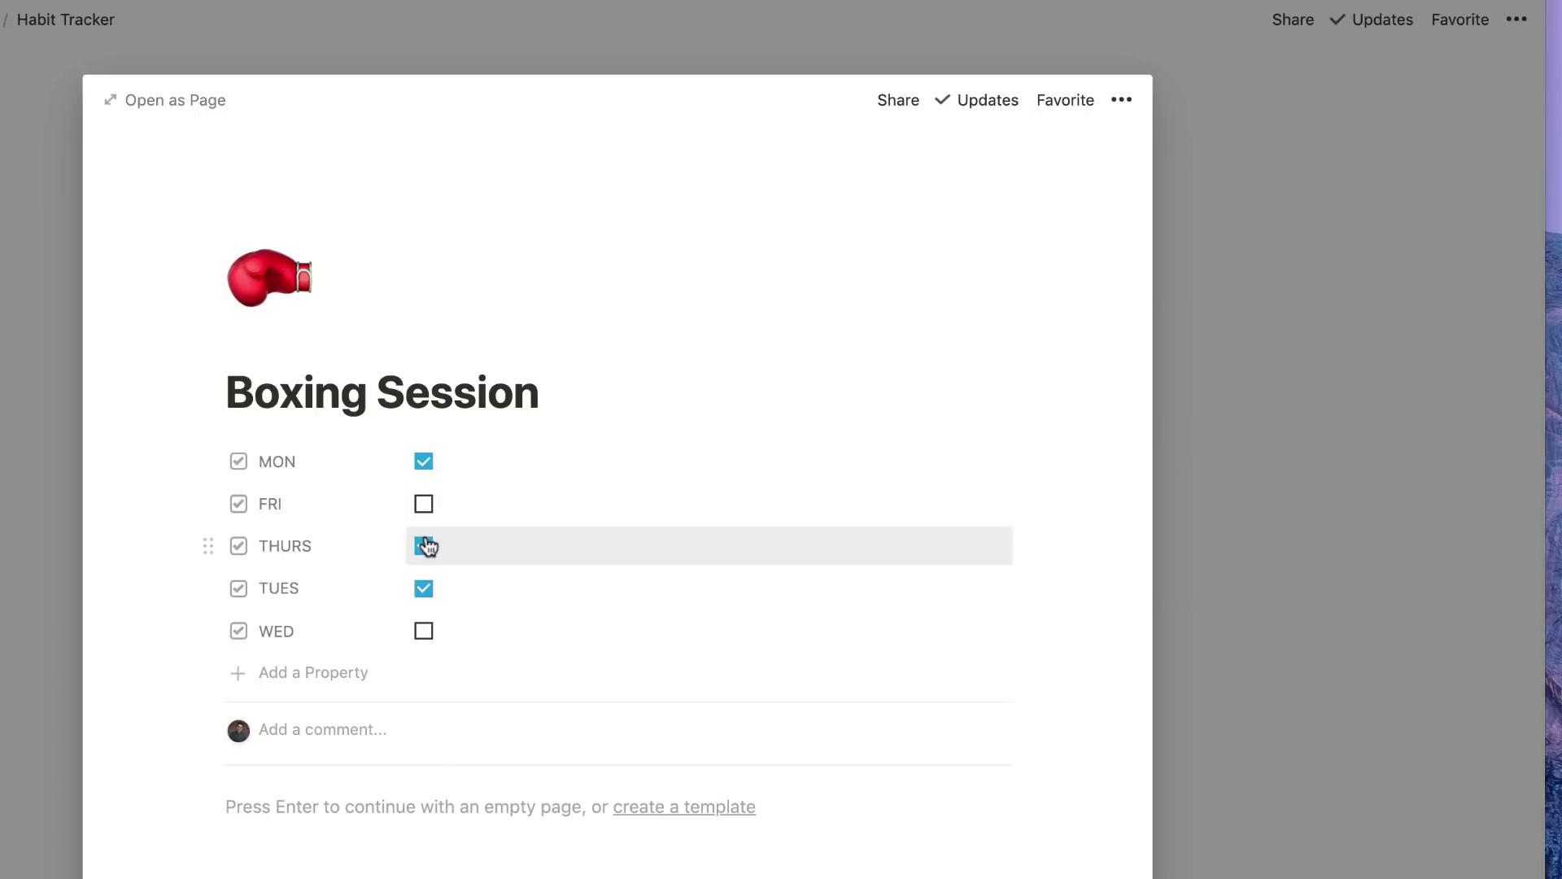
click(4, 340)
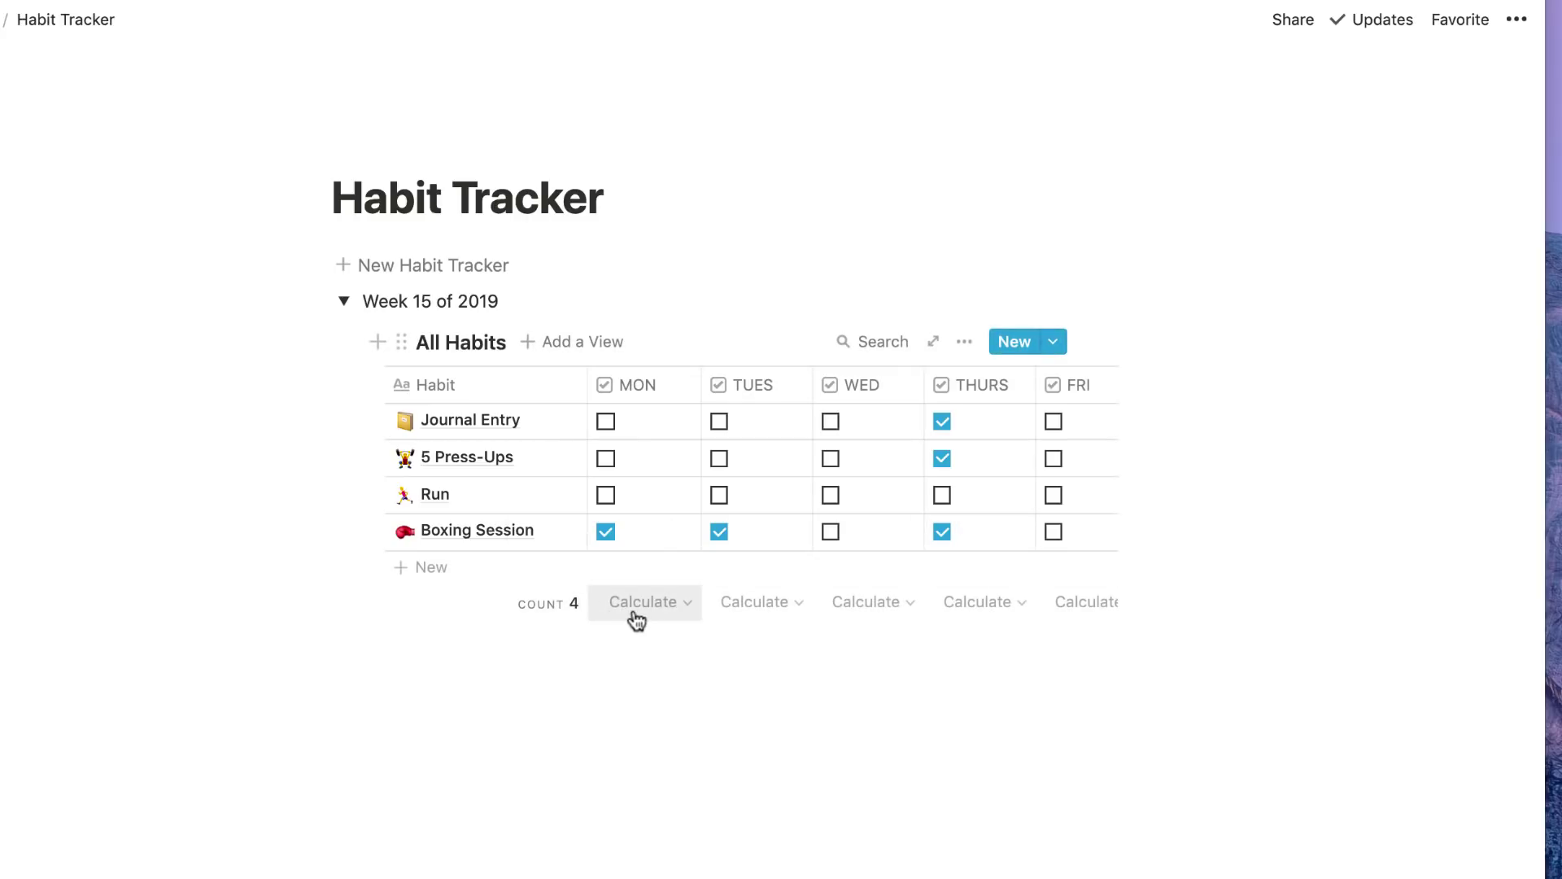
Show Percent Checked totals under the MON column (25.00%) and the THURS column (75.00%).
click(663, 606)
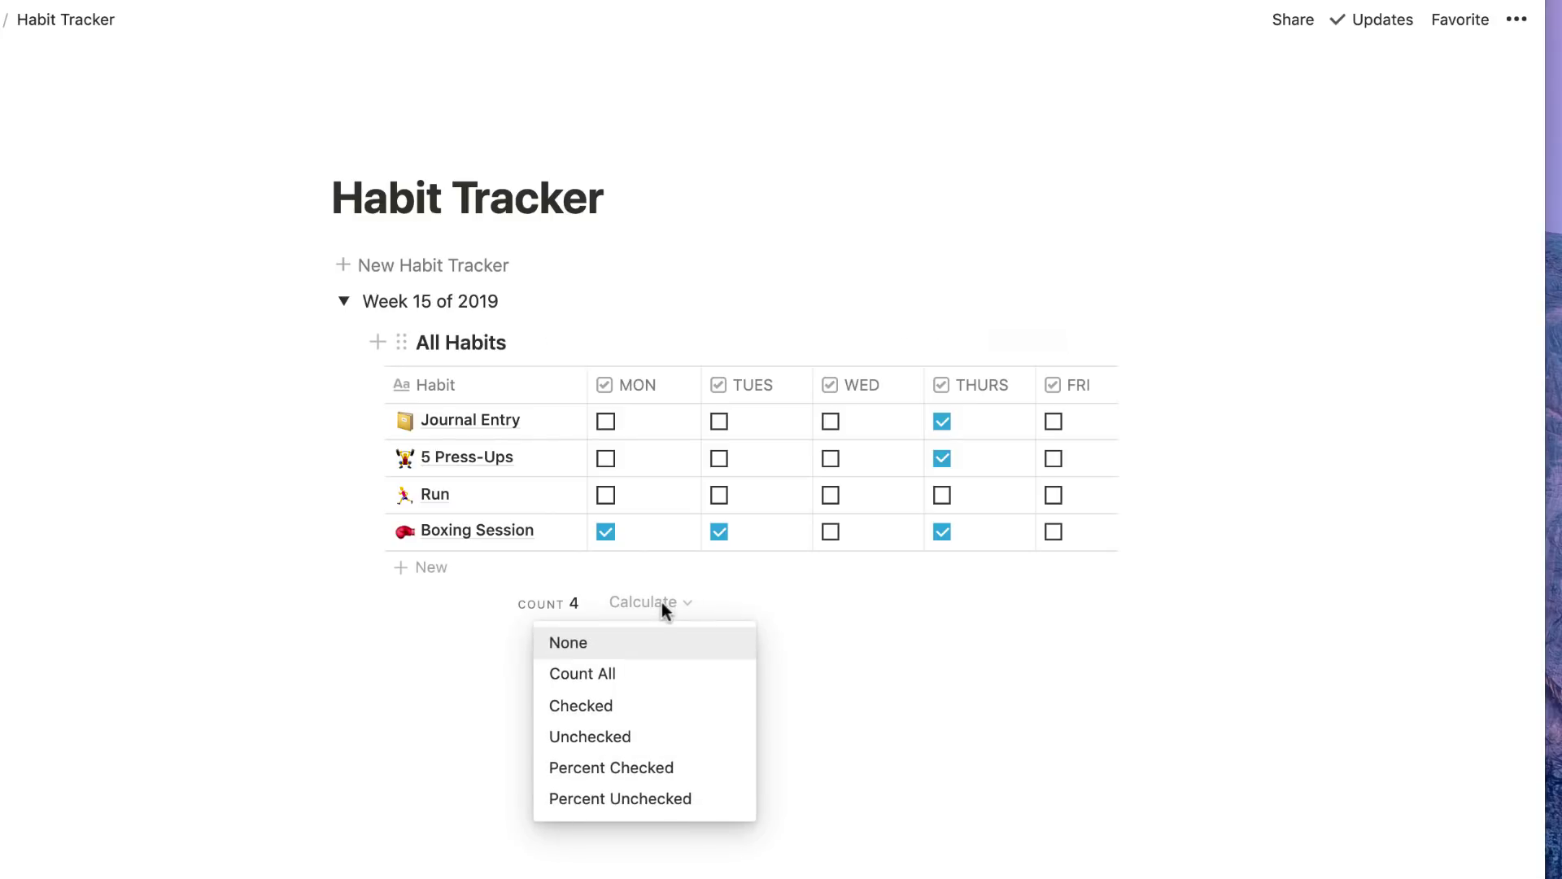
click(666, 799)
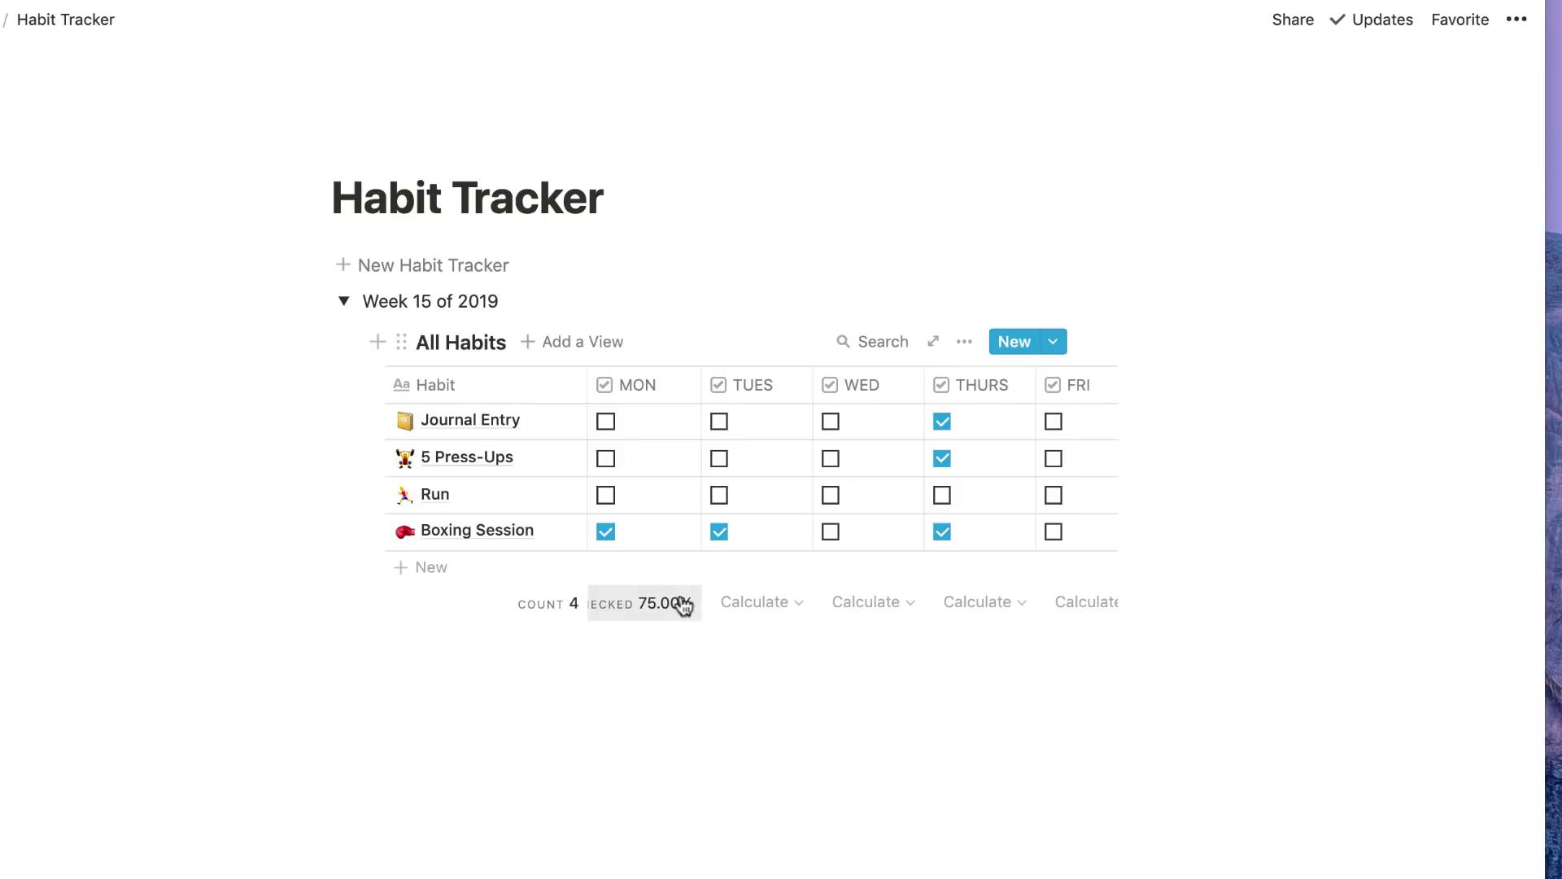
click(684, 606)
click(674, 769)
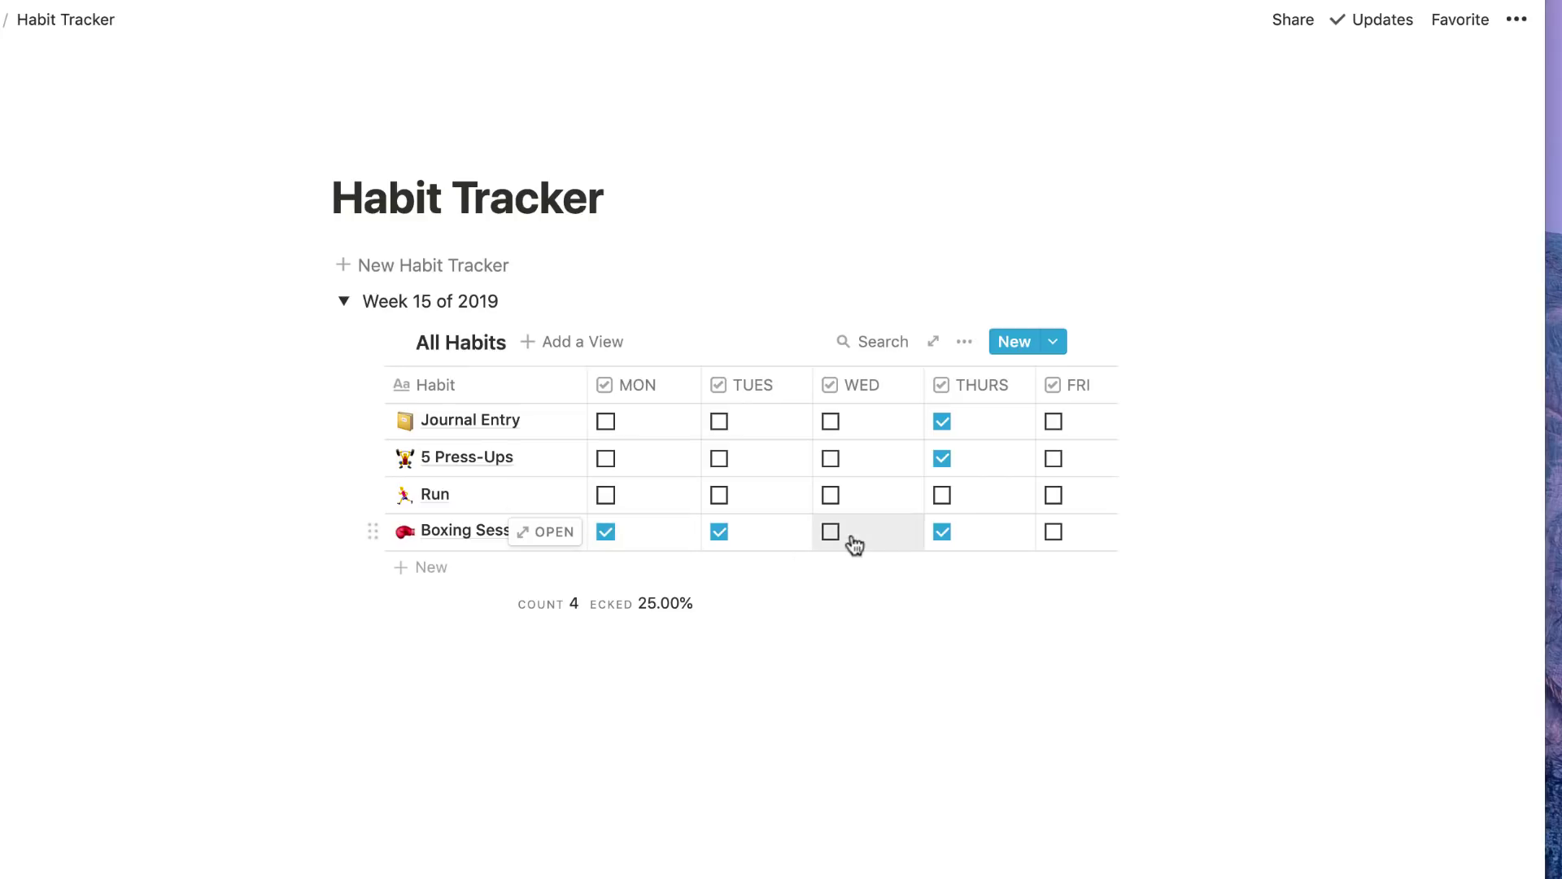
click(990, 606)
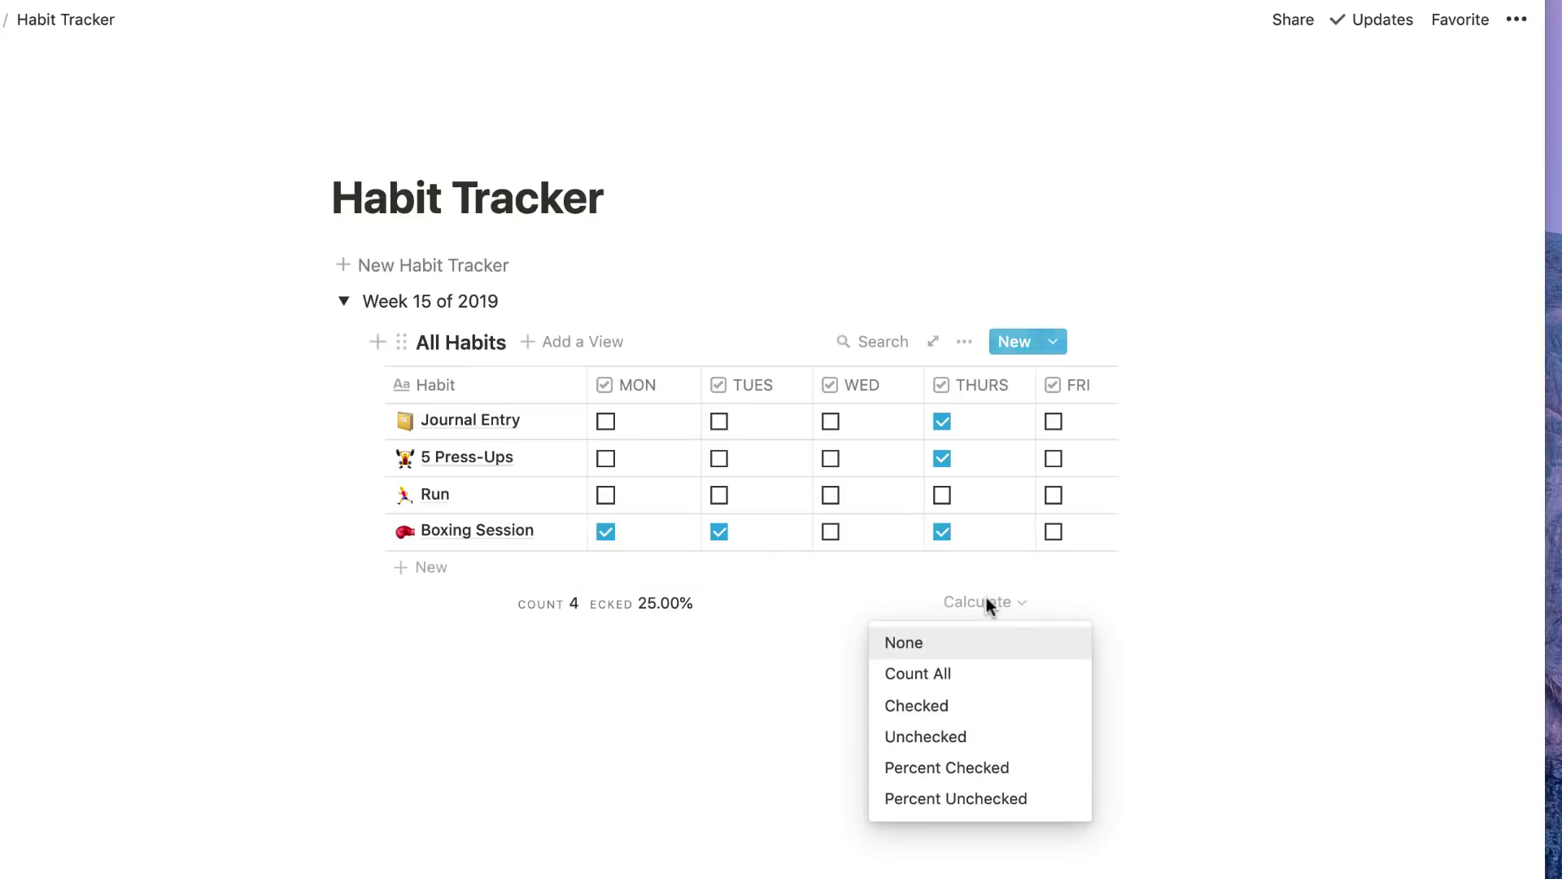
click(966, 761)
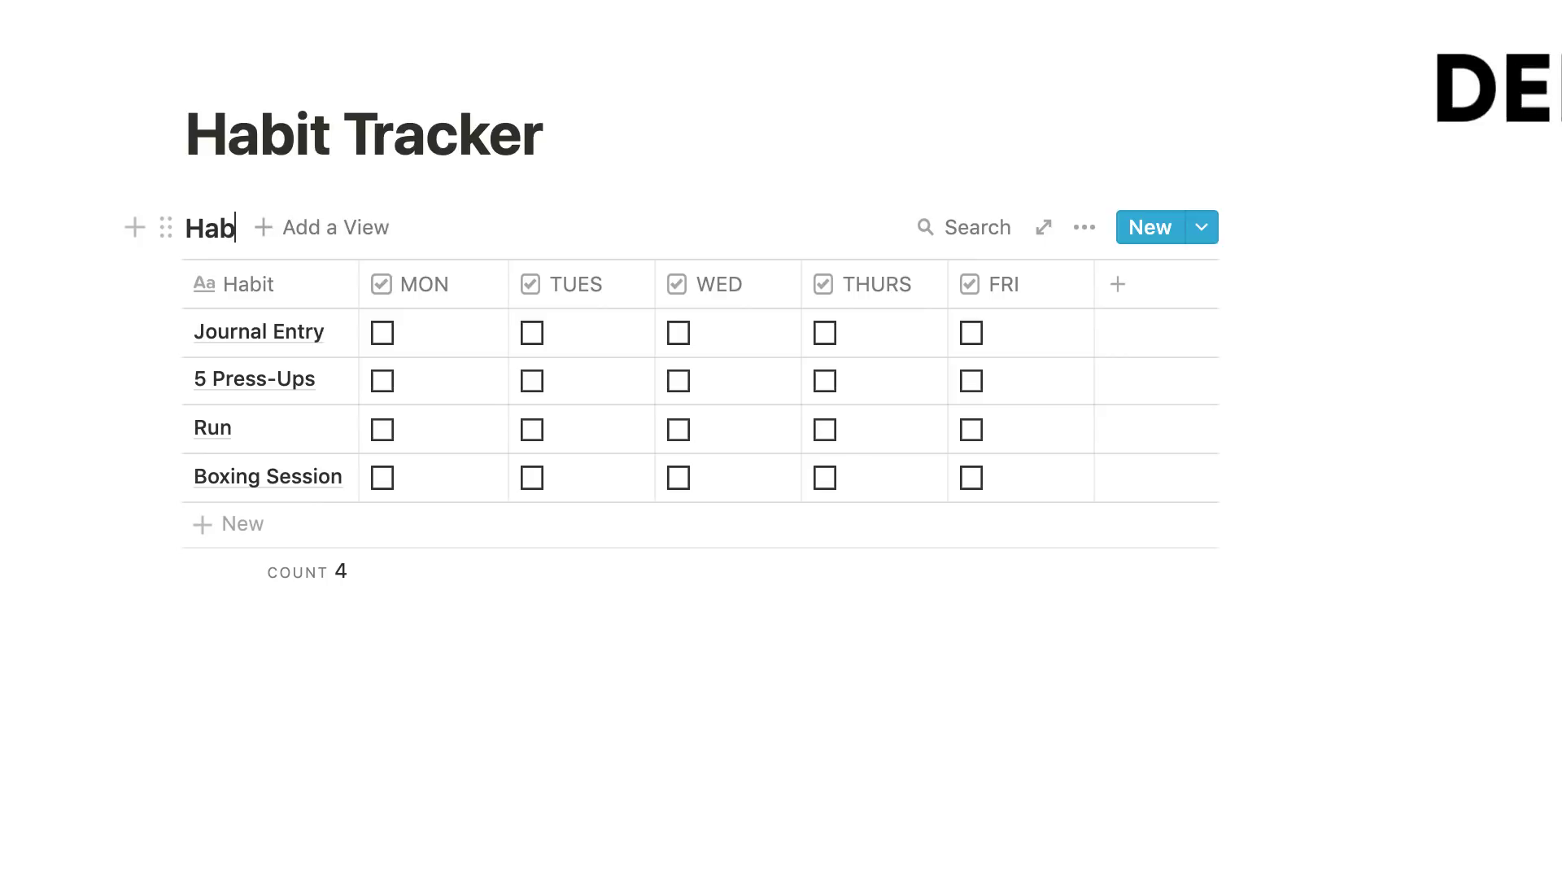
Replace the table view's partial 'Hab' title with the name 'All Habits'.
text(ts)
key(super+a)
key(BackSpace)
text(Al)
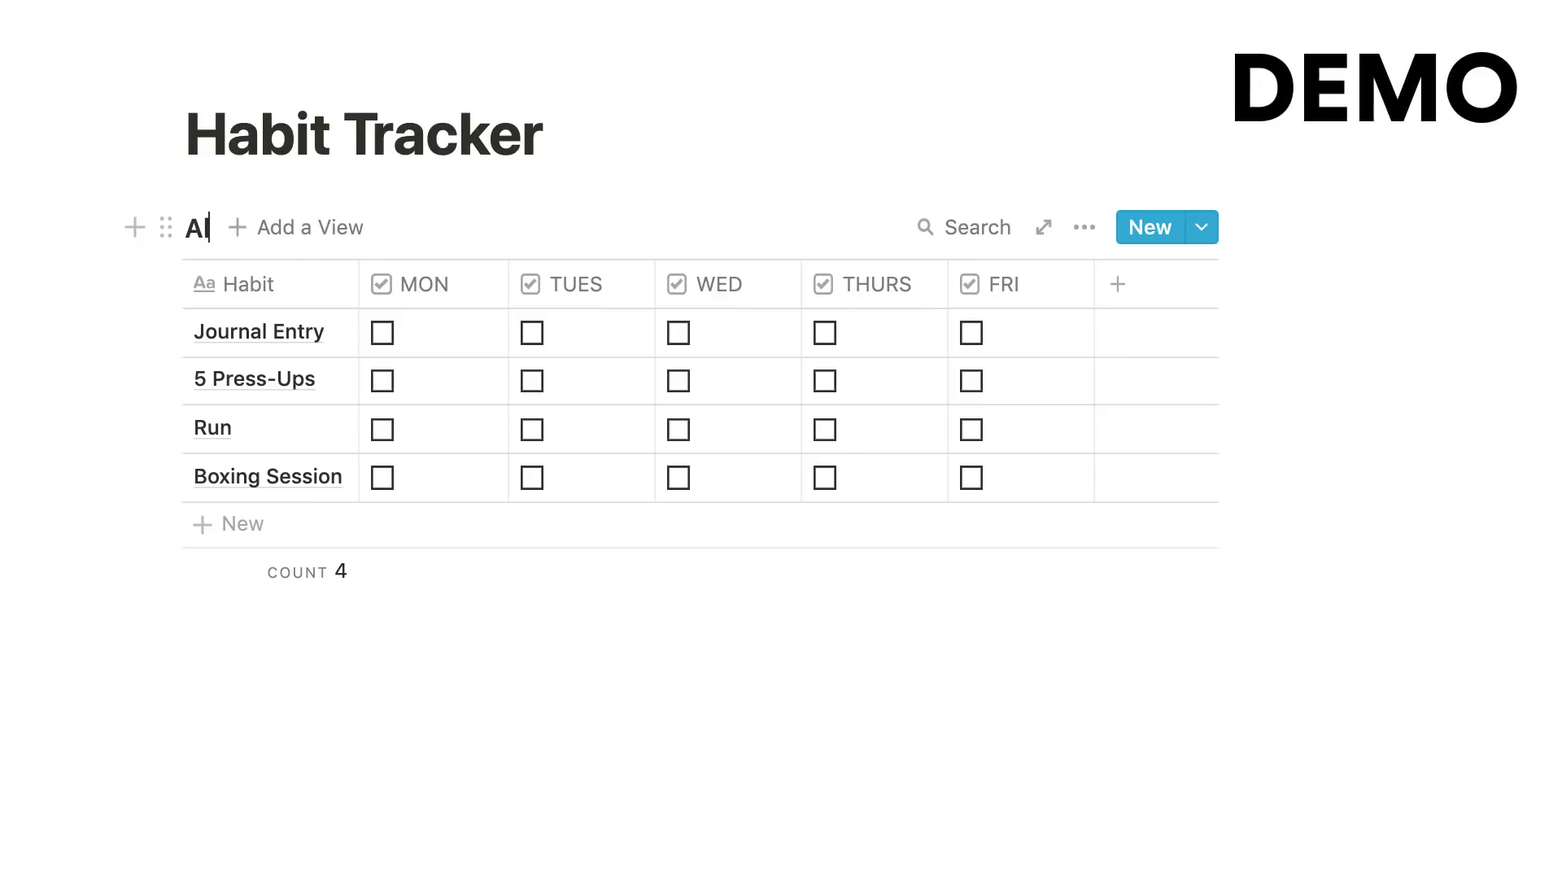
text(l Ha)
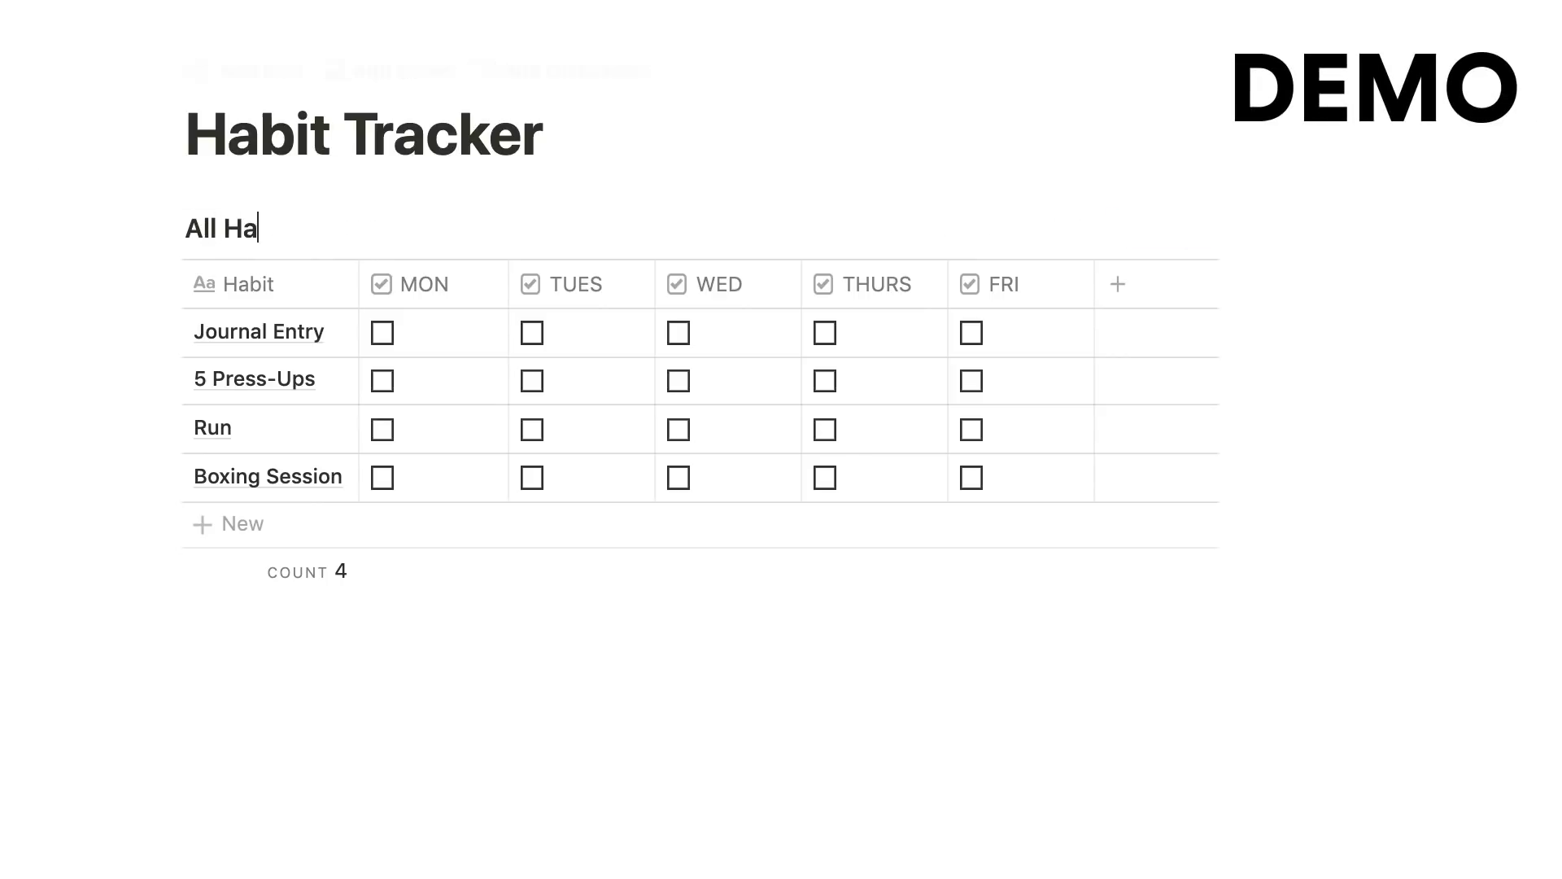
text(bits)
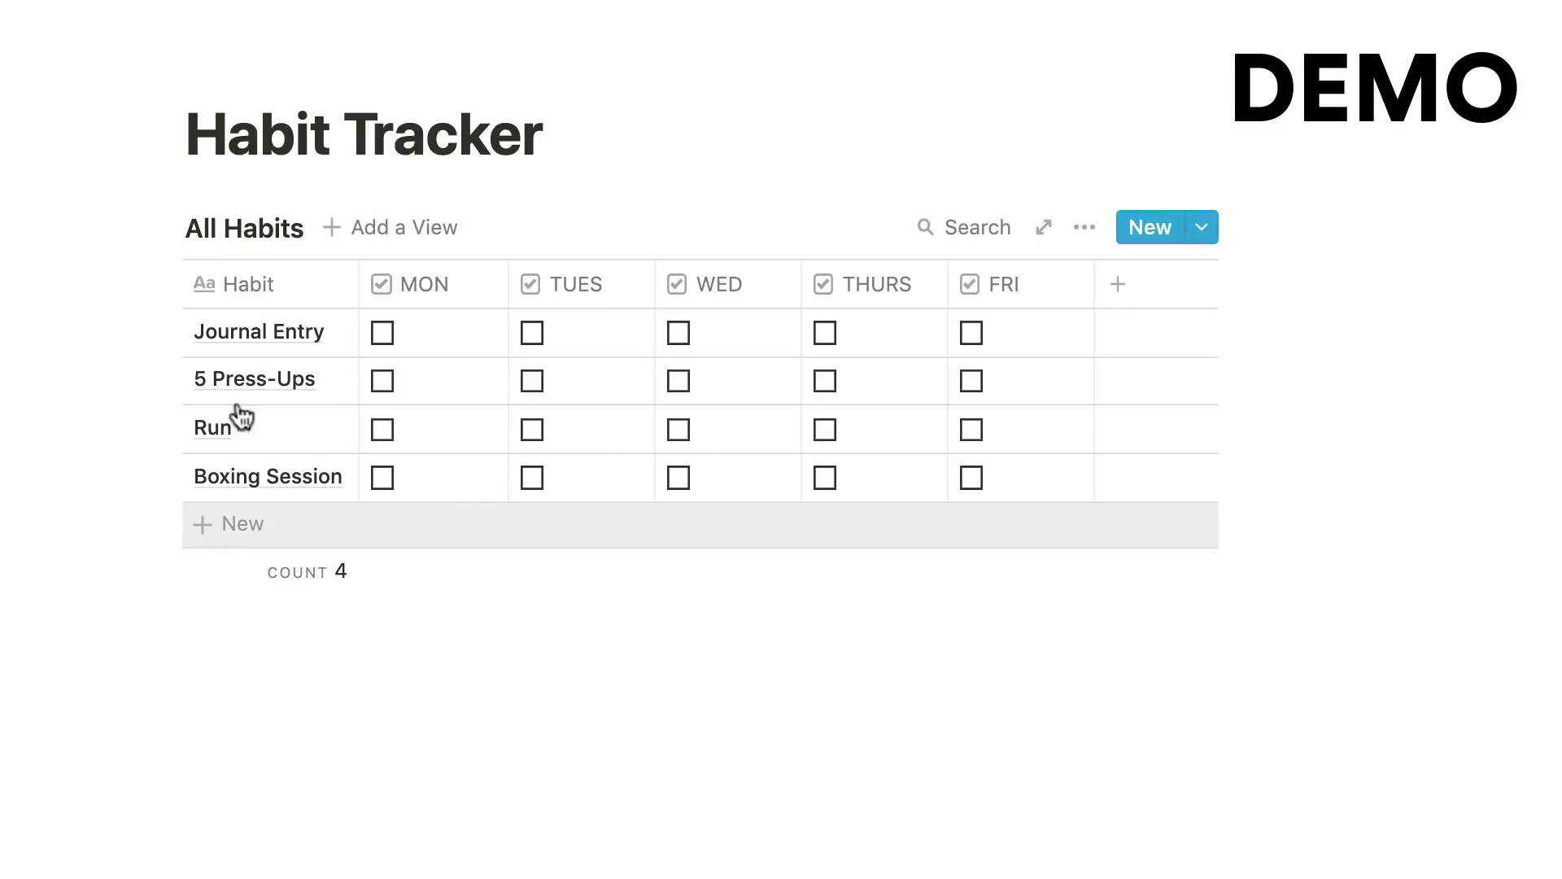
Give the Boxing Session habit a boxing glove emoji icon.
click(300, 481)
click(118, 122)
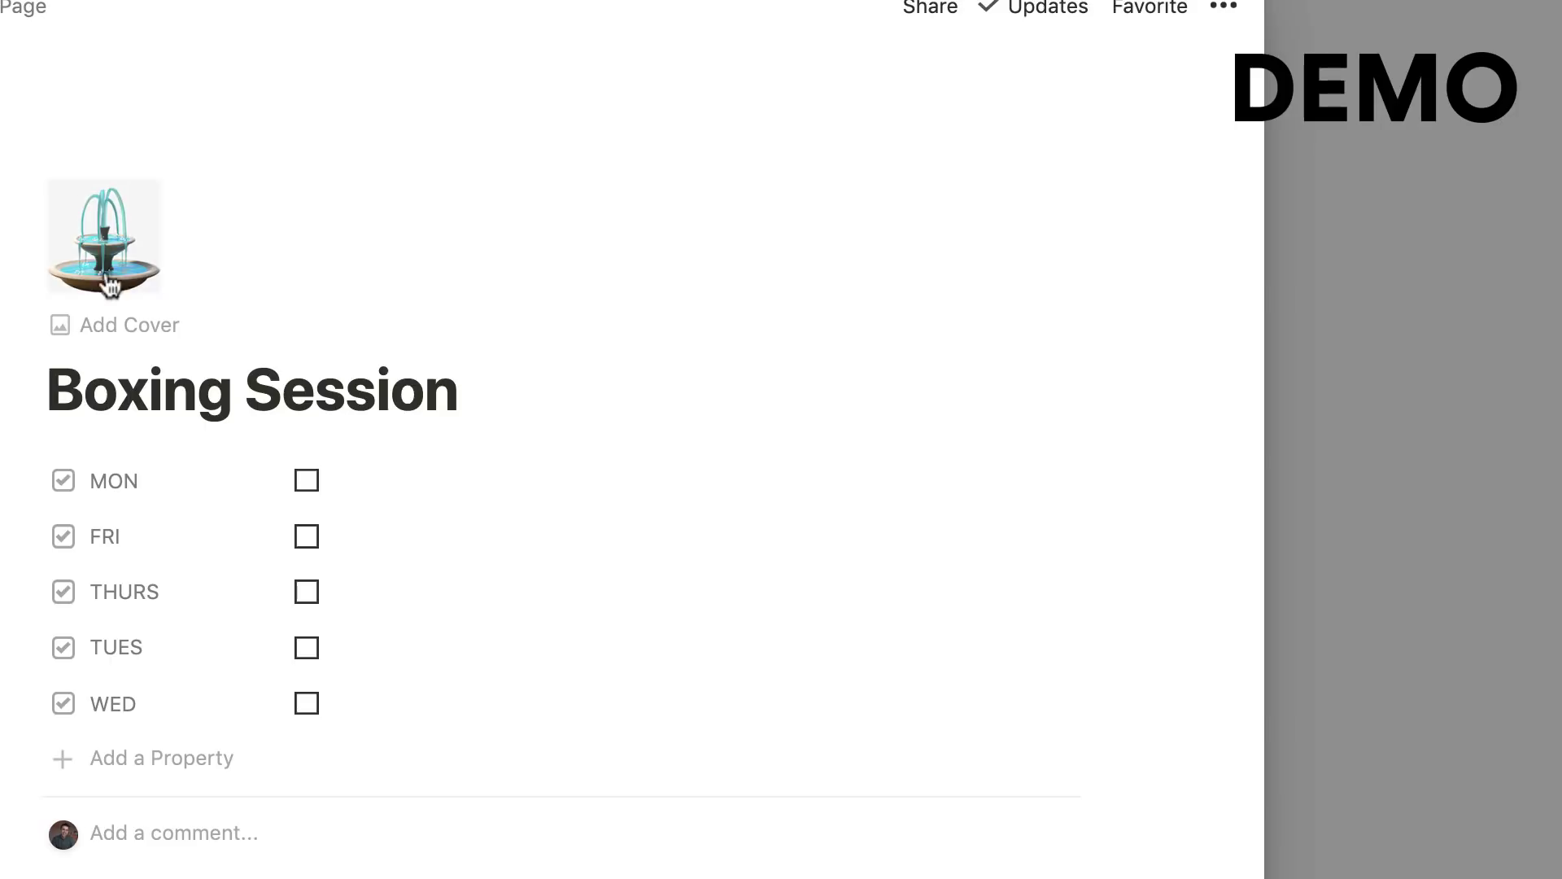
click(106, 244)
scroll(212, 570, down, 15)
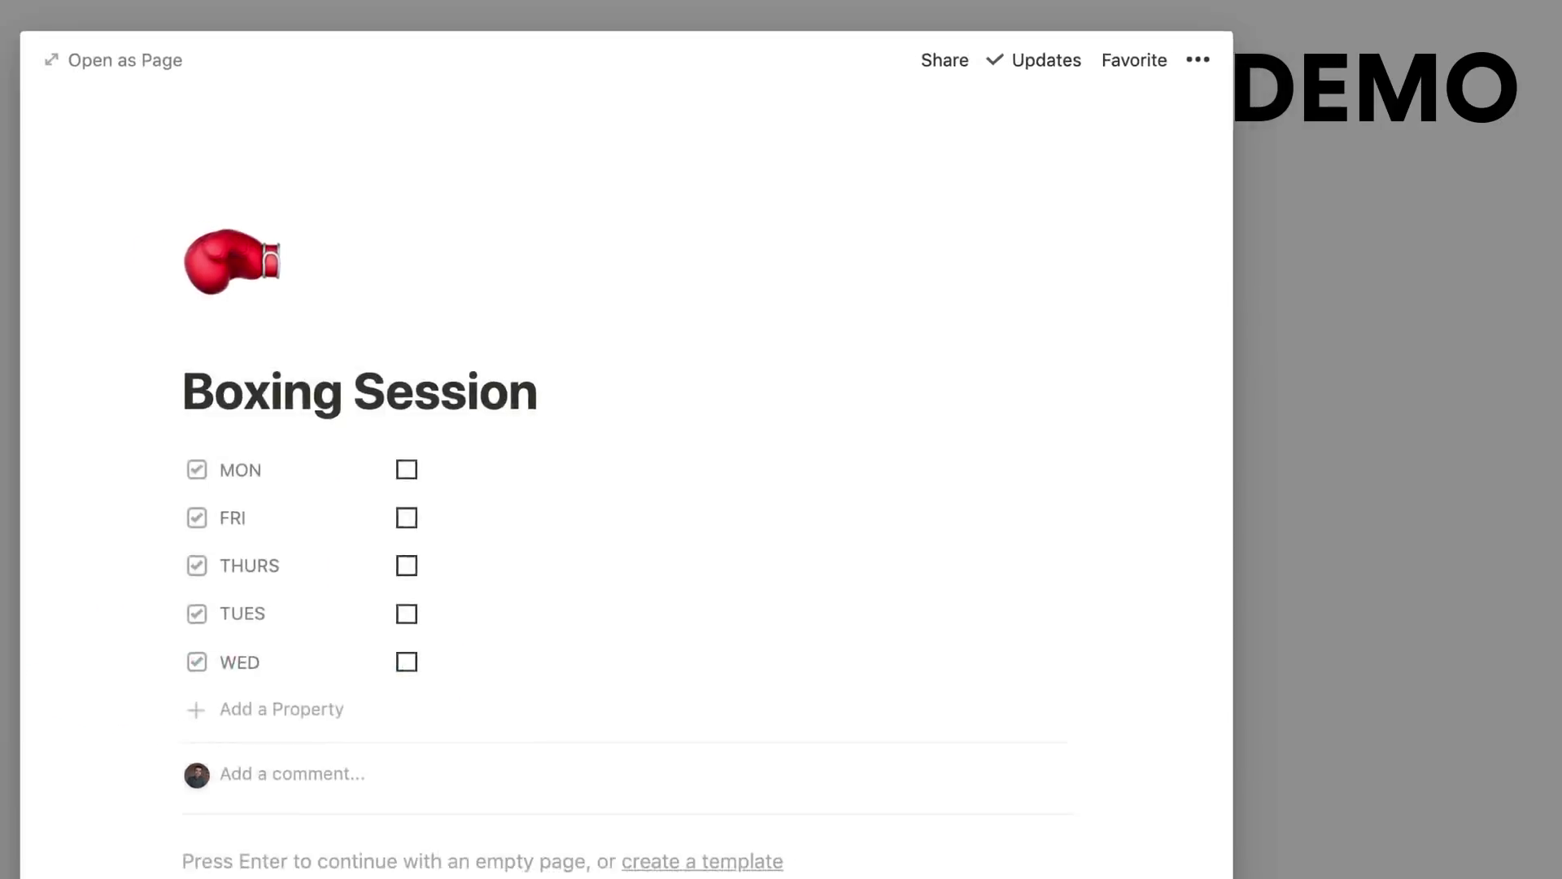
key(Escape)
Give the Run habit the runner emoji icon, found by searching 'run'.
click(643, 423)
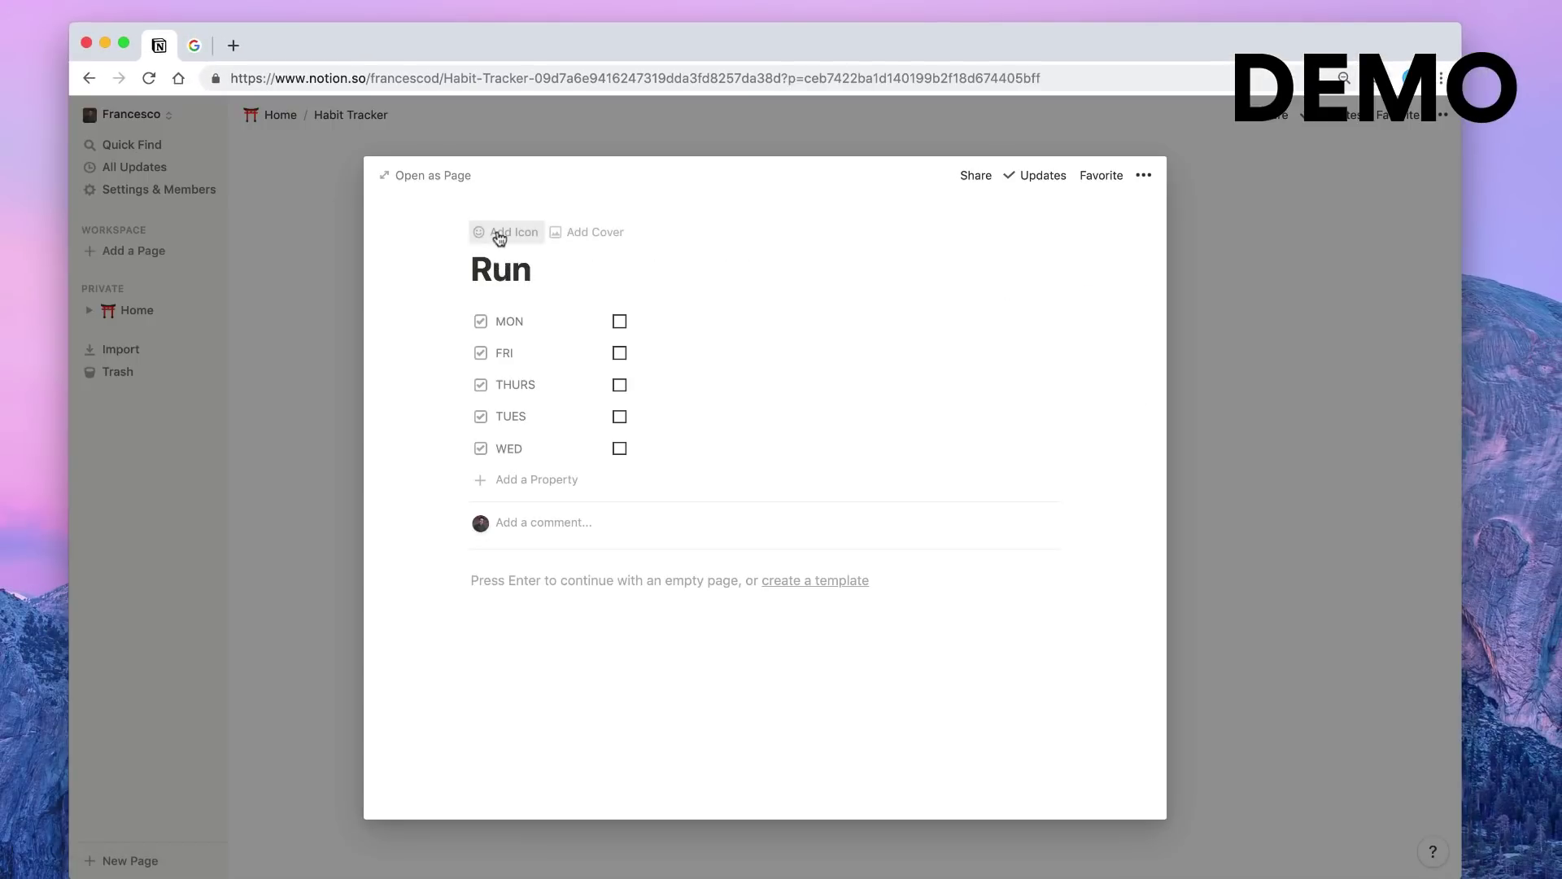
click(490, 235)
click(503, 308)
text(run)
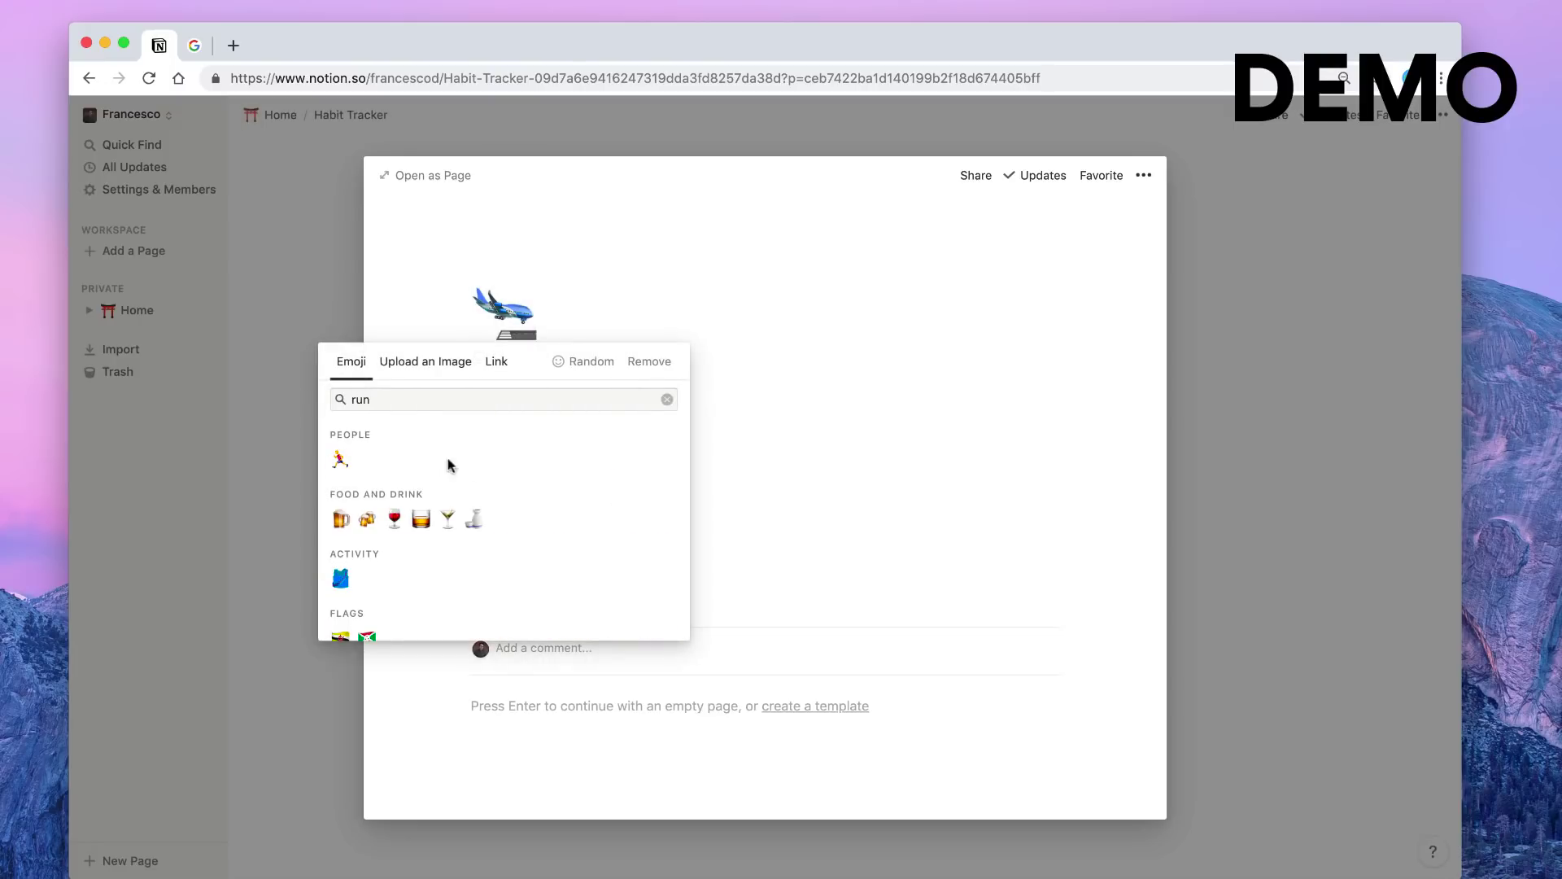
click(340, 459)
click(349, 393)
Give the 5 Press-Ups habit the weightlifter emoji icon, found by searching 'weigh'.
click(634, 387)
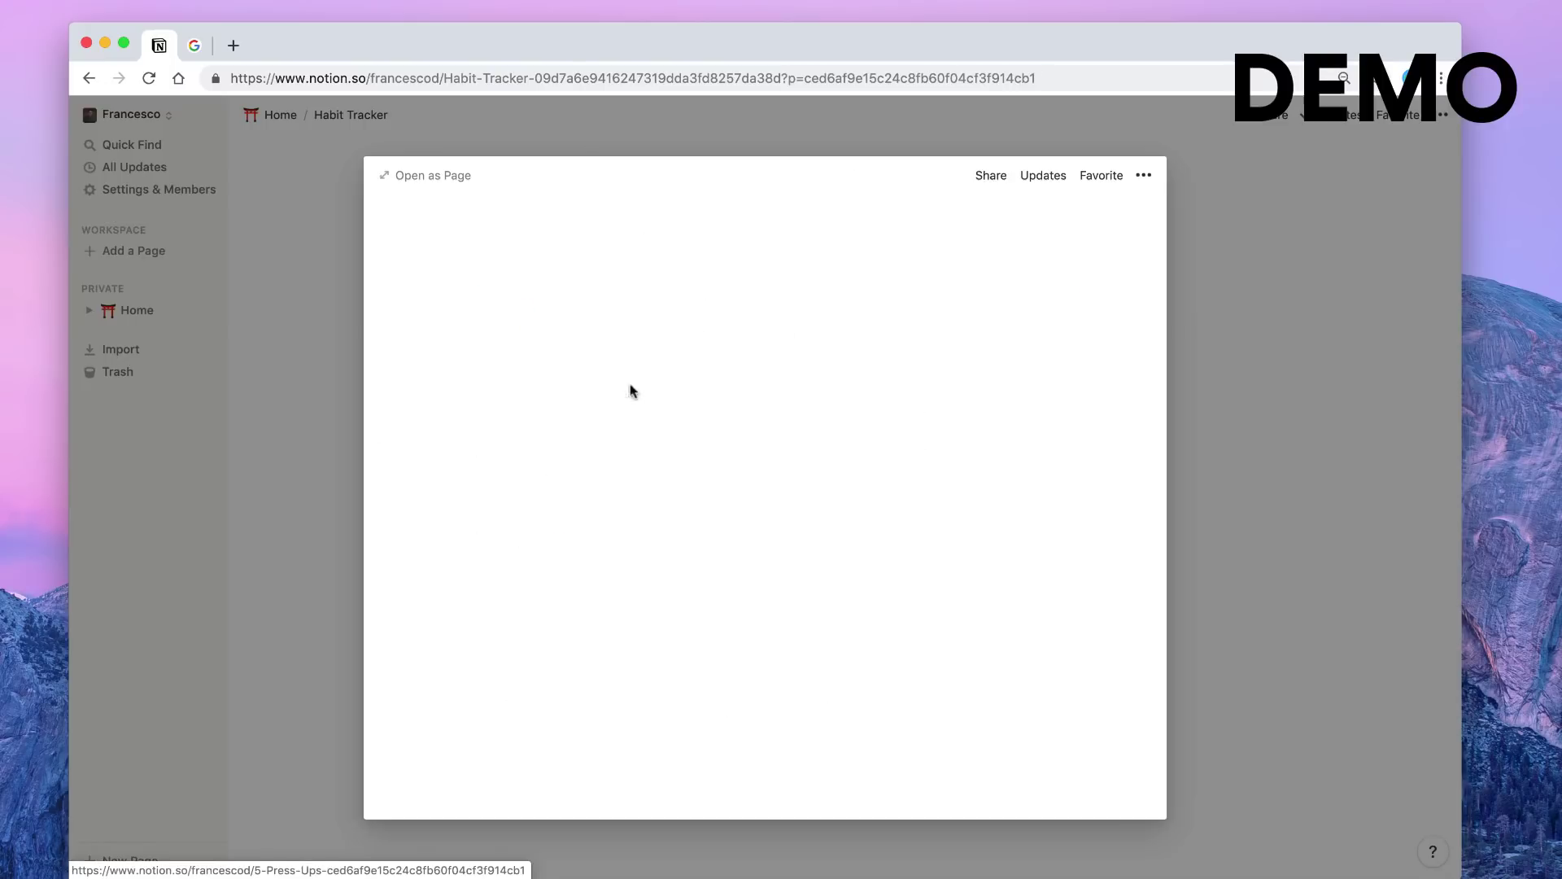
click(512, 236)
click(505, 307)
text(weigh)
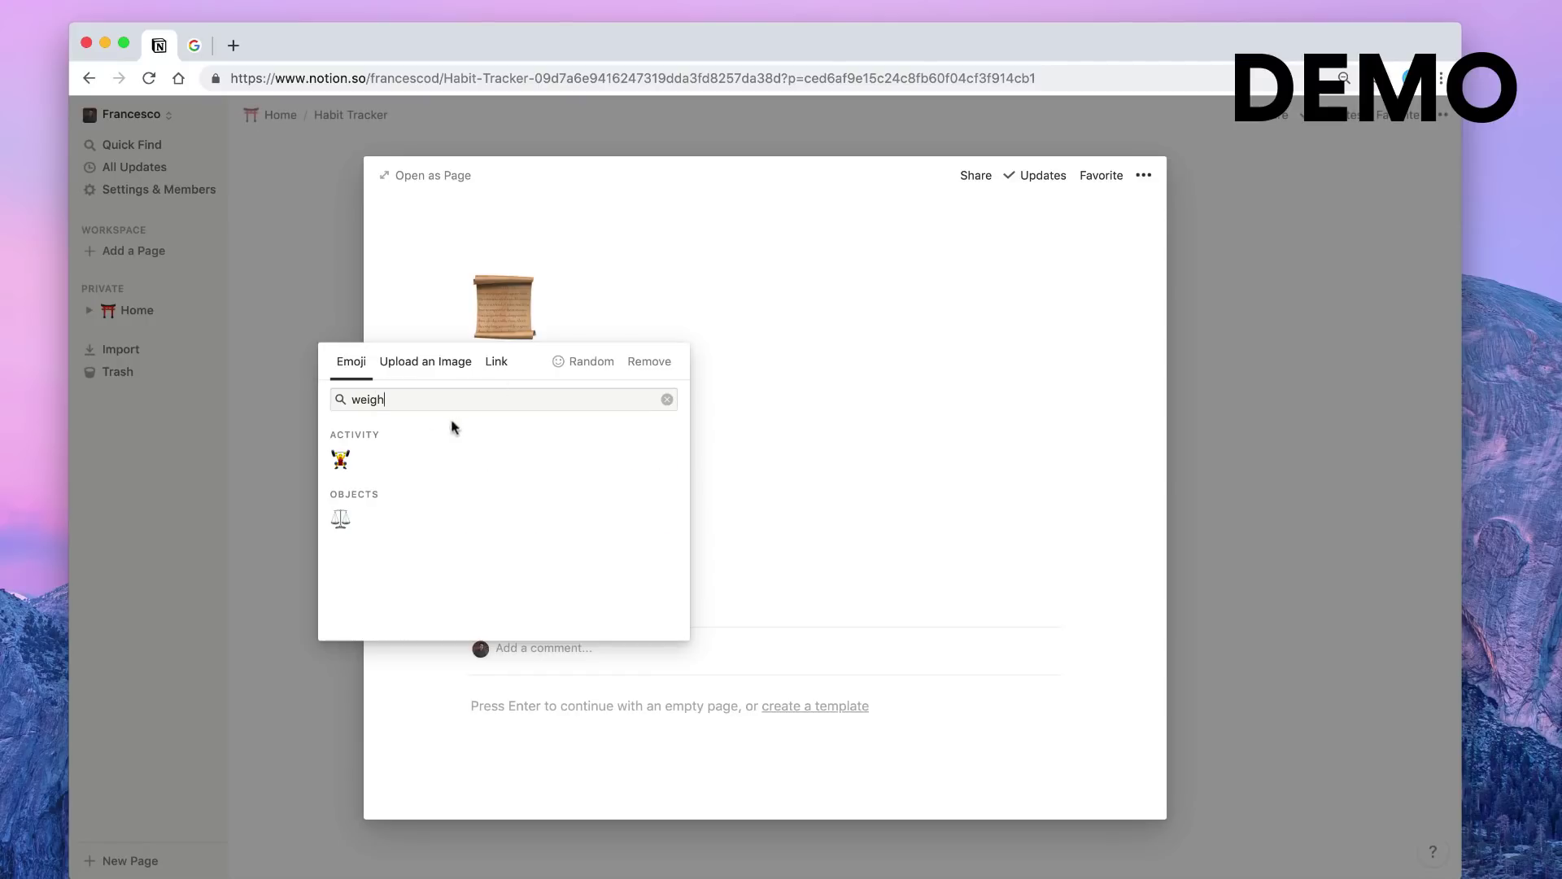
click(340, 459)
click(293, 374)
Give the Journal Entry habit a notebook emoji icon.
click(623, 363)
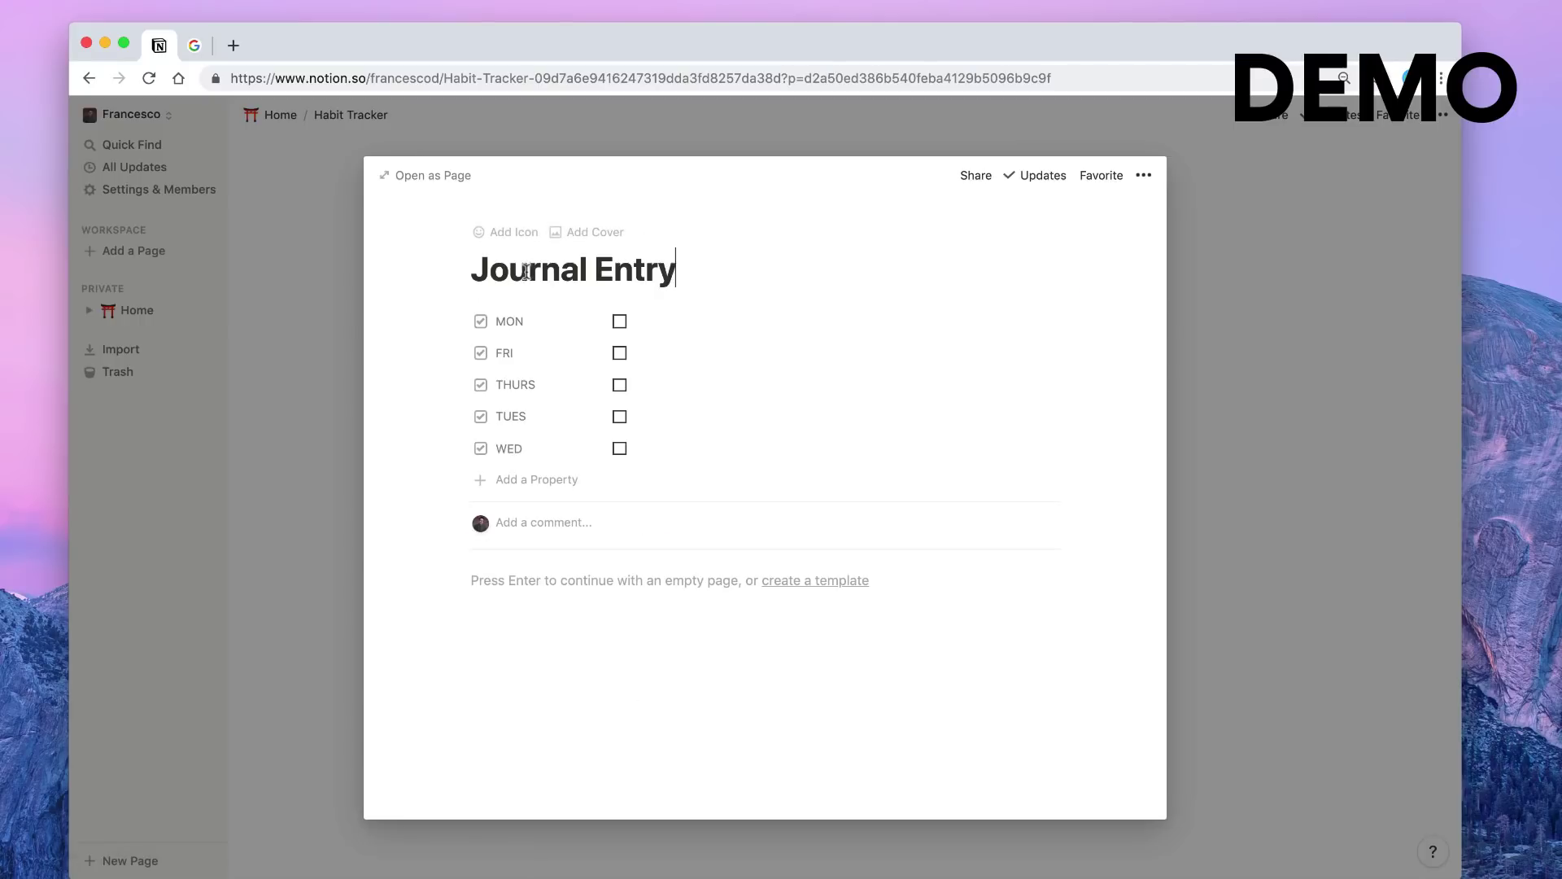
click(519, 240)
click(504, 308)
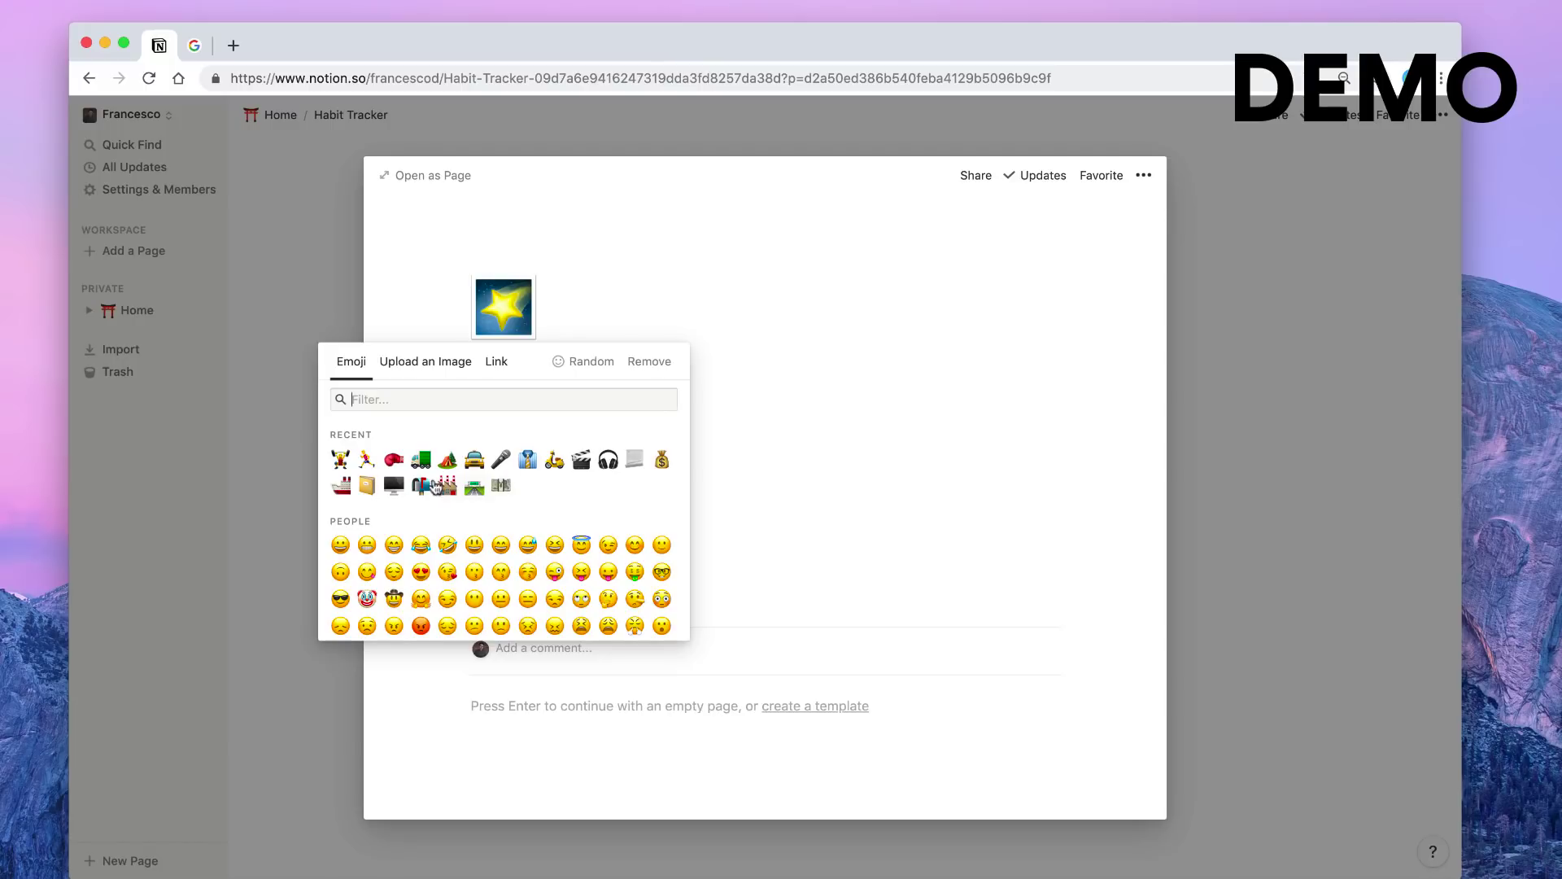
click(367, 486)
click(306, 394)
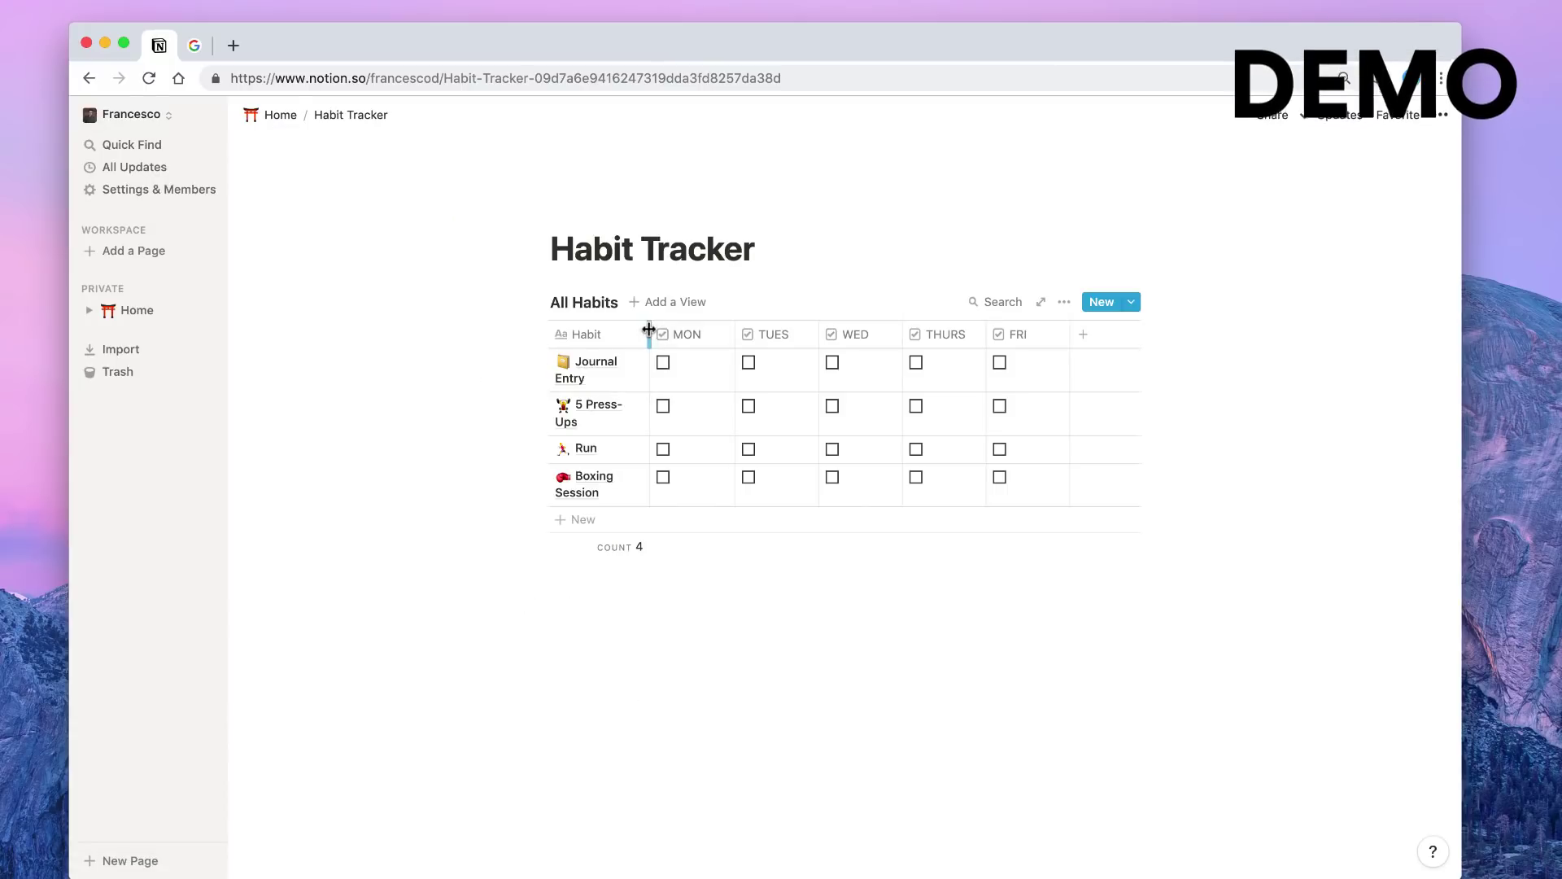
Widen the Habit column so names like 'Boxing Session' and '5 Press-Ups' fit on one line.
drag(649, 329, 722, 331)
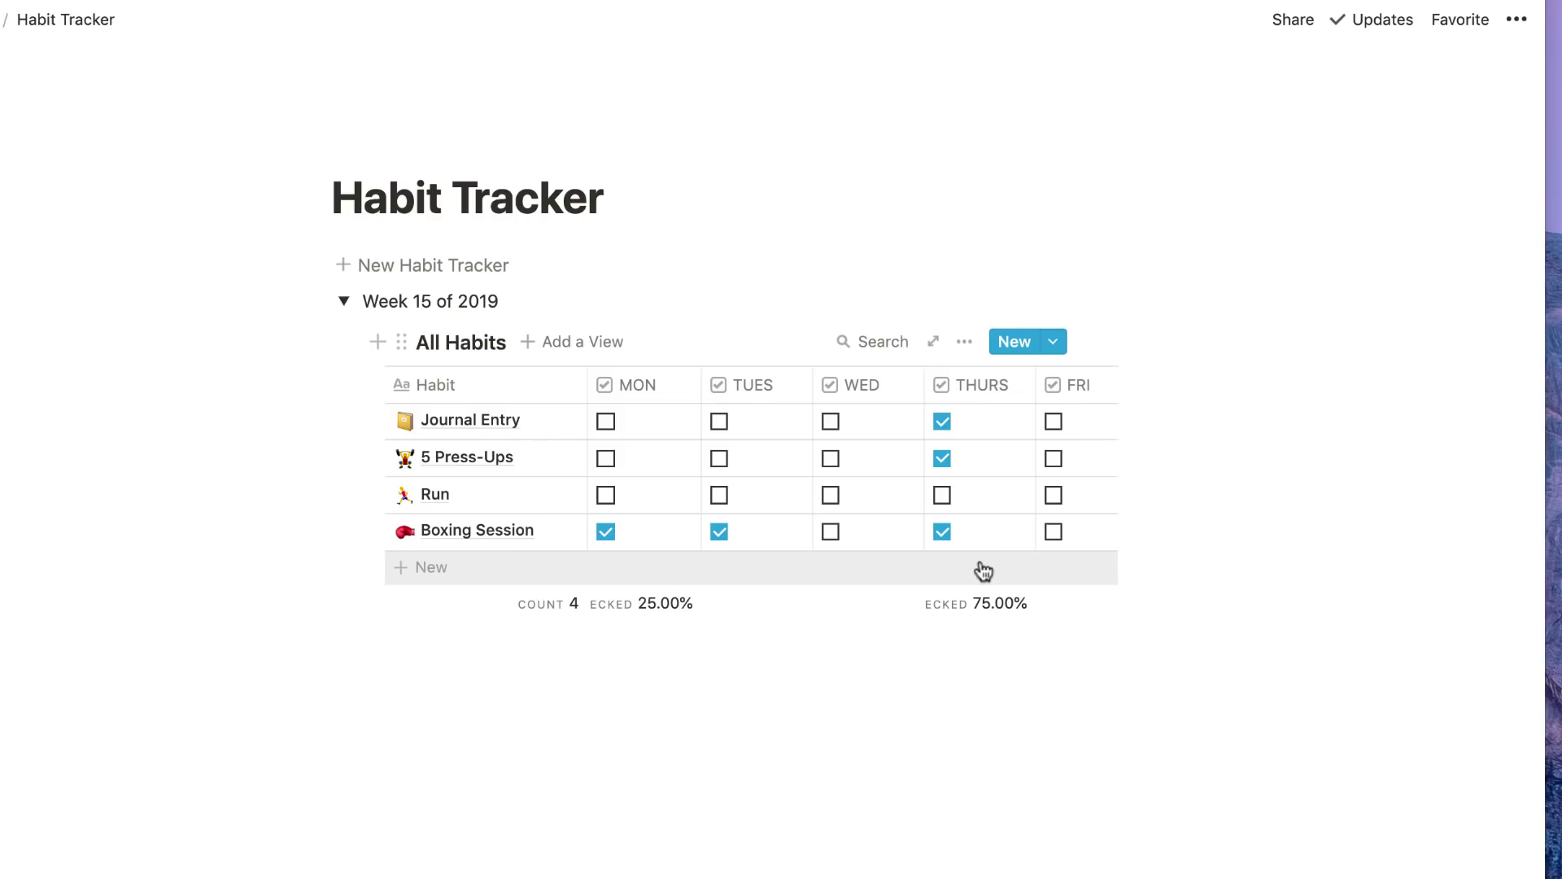